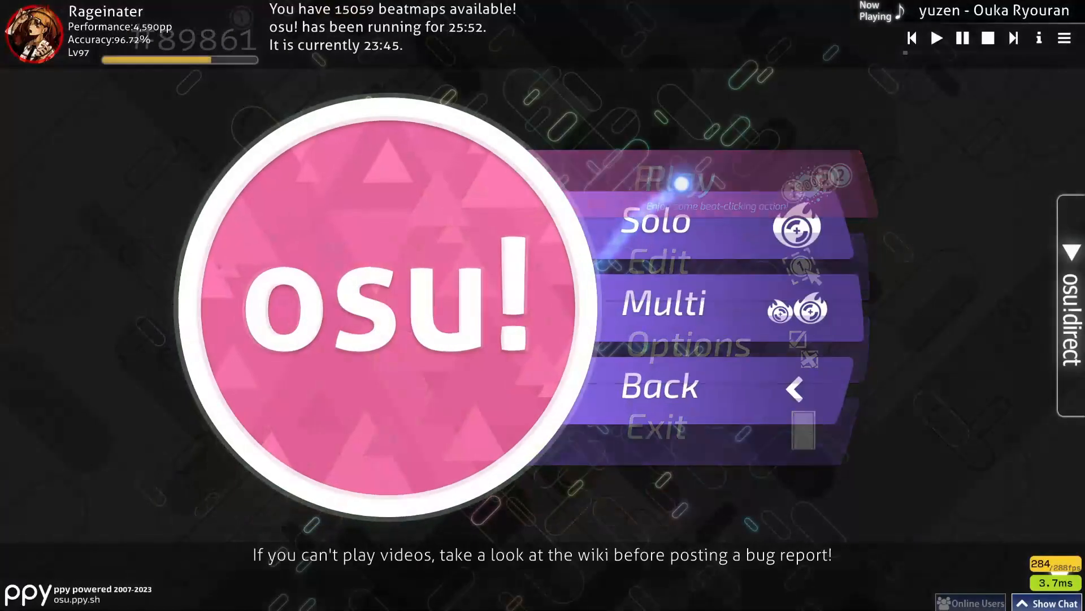
- Search the solo beatmap list for "Party in the hollo" and select the three-star Cocoa's Hard (4K) map
{"action": "left_click", "coordinate": [676, 223]}
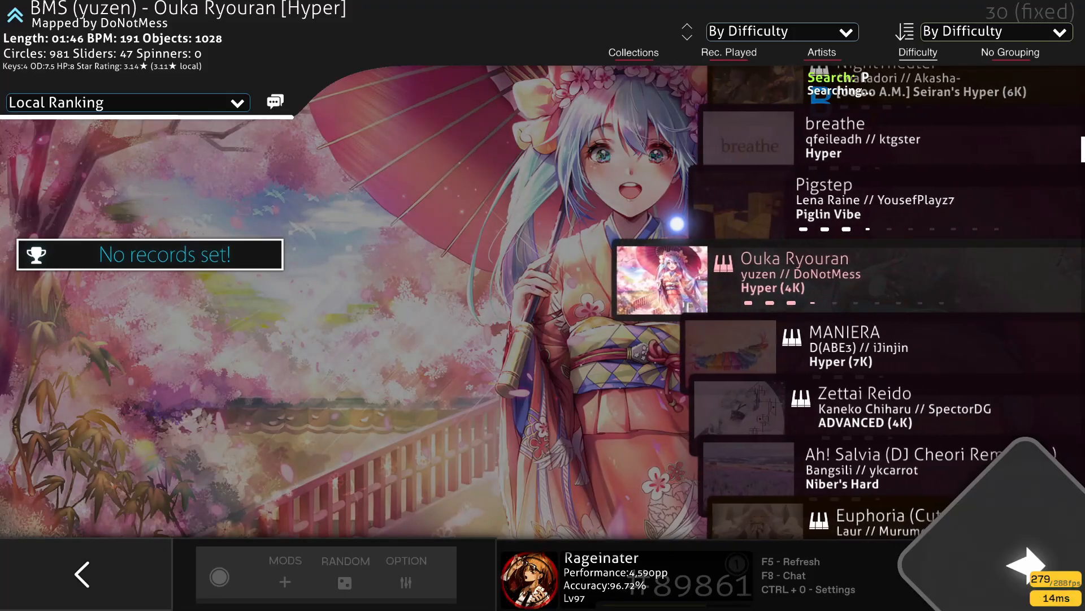
{"action": "type", "text": "Party in the hollo"}
{"action": "left_click", "coordinate": [786, 301]}
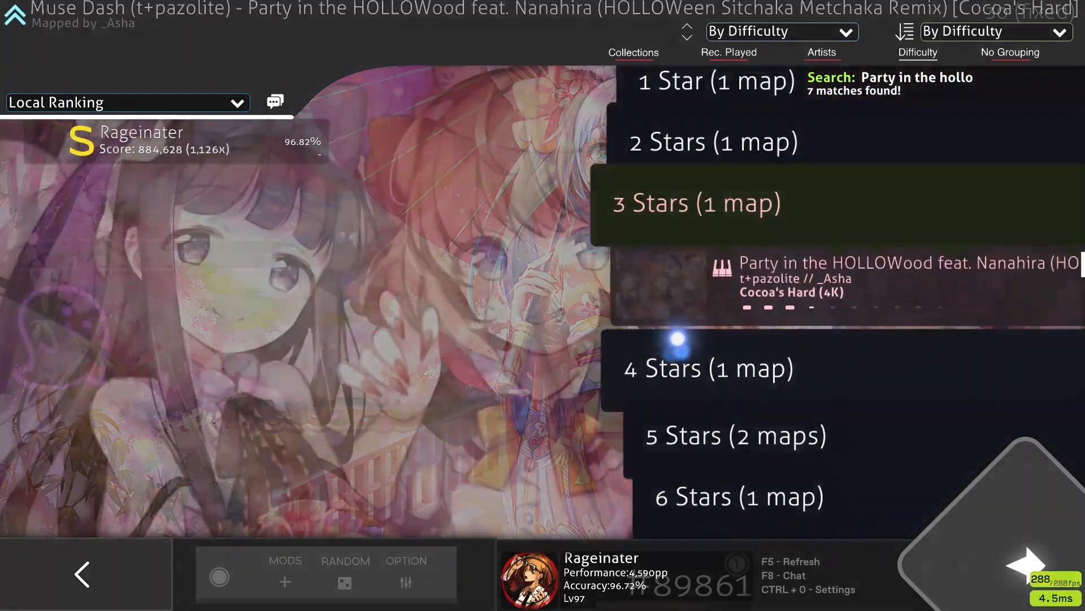
- Open the selected beatmap in the editor and open its song folder
{"action": "right_click", "coordinate": [562, 283]}
{"action": "left_click", "coordinate": [523, 409]}
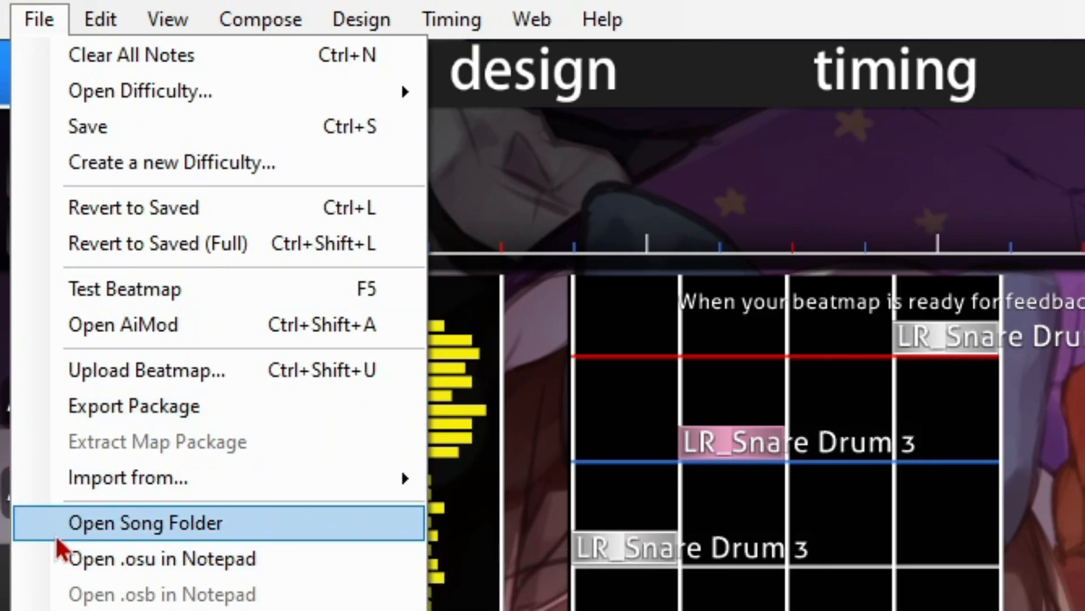
{"action": "left_click", "coordinate": [57, 539]}
- Switch to Photopea and place the beatmap's background image from the song folder into New Project.psd
{"action": "left_click_drag", "start_coordinate": [363, 252], "coordinate": [368, 240]}
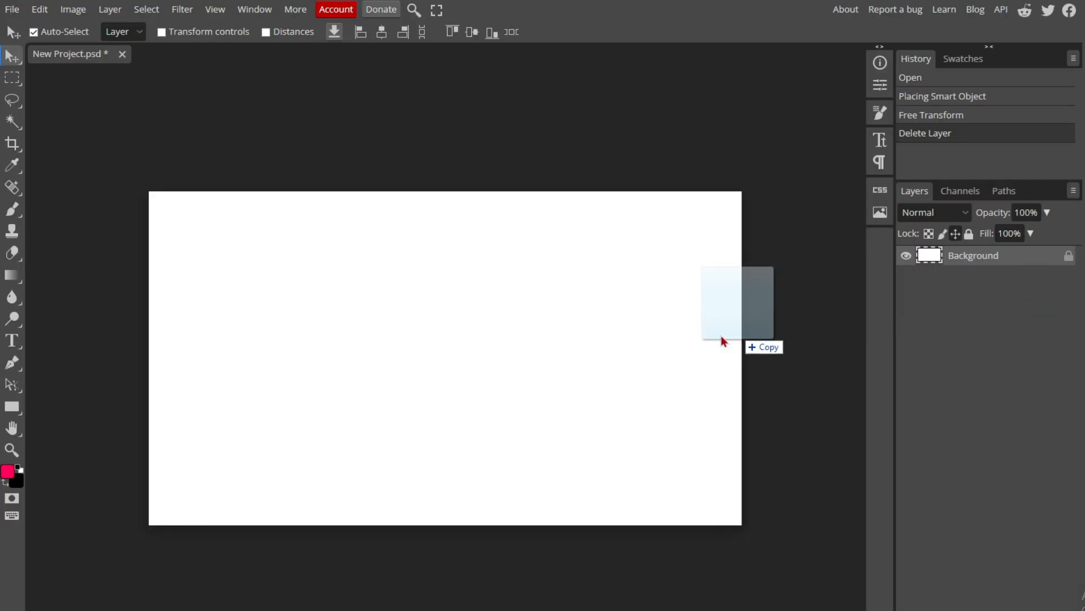
{"action": "left_click_drag", "start_coordinate": [722, 337], "coordinate": [529, 359]}
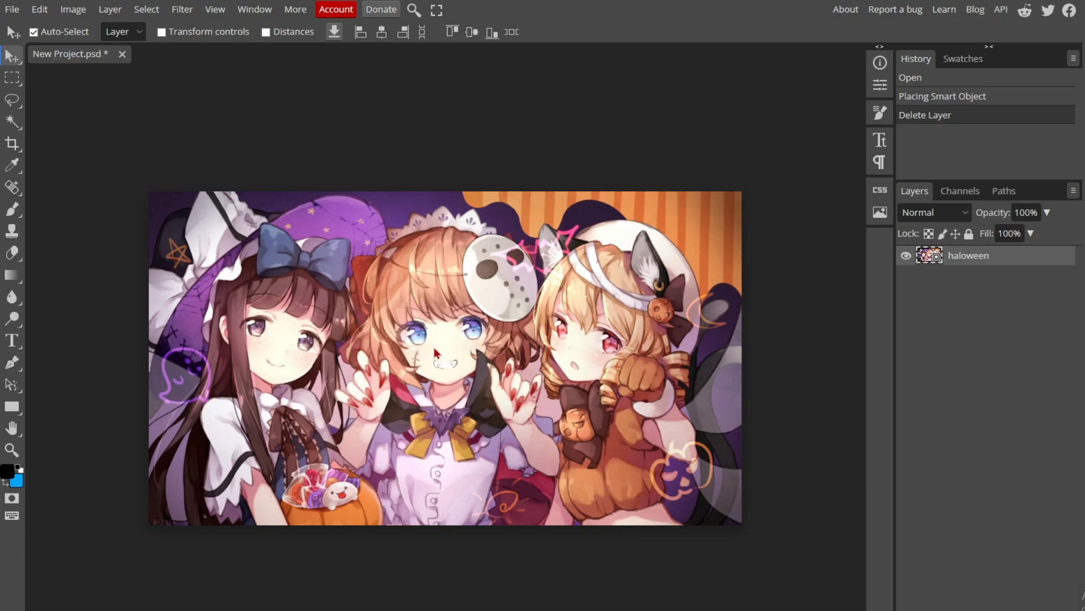
{"action": "mouse_move", "coordinate": [466, 356]}
{"action": "left_mouse_down"}
{"action": "mouse_move", "coordinate": [509, 356]}
{"action": "mouse_move", "coordinate": [443, 356]}
{"action": "mouse_move", "coordinate": [465, 356]}
{"action": "left_mouse_up"}
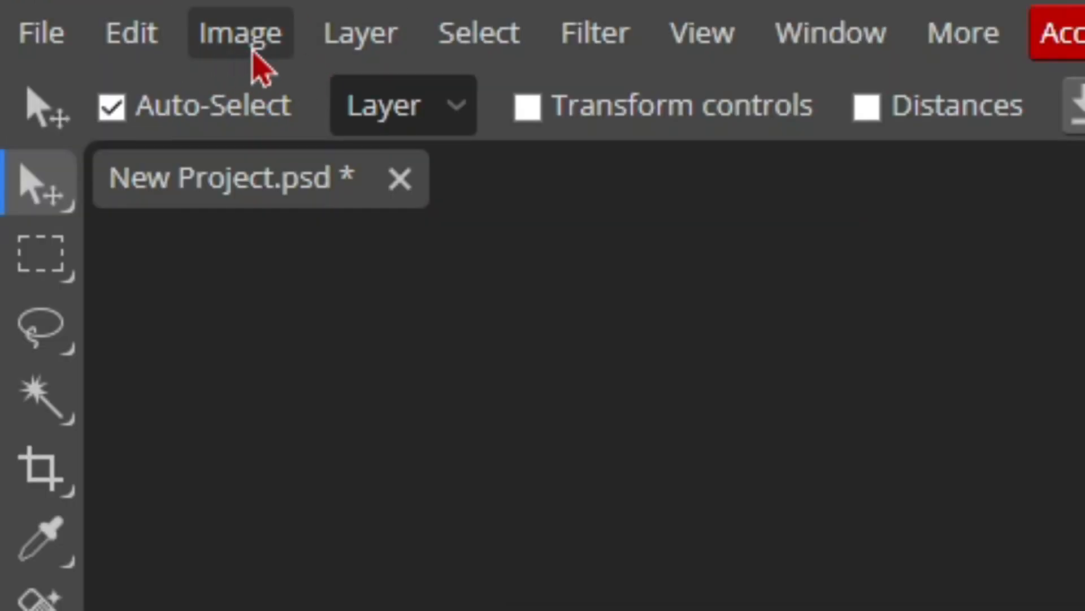
- Apply a Hue/Saturation adjustment to the haloween layer with hue -22, saturation 13 and slightly lowered lightness
{"action": "left_click", "coordinate": [262, 67]}
{"action": "mouse_move", "coordinate": [307, 194]}
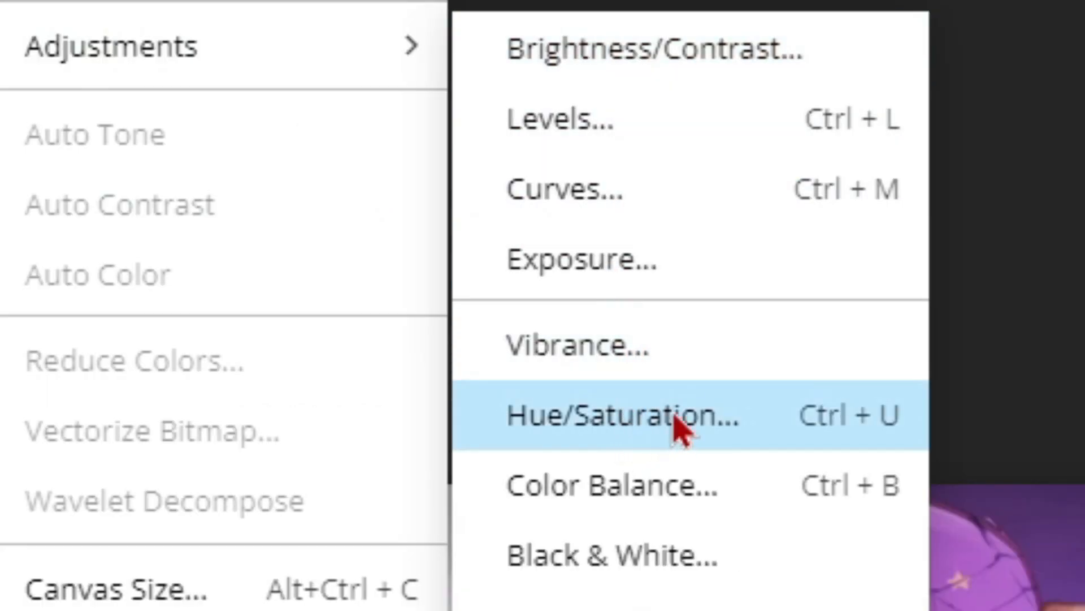
{"action": "left_click", "coordinate": [764, 430]}
{"action": "left_click_drag", "start_coordinate": [281, 116], "coordinate": [909, 111]}
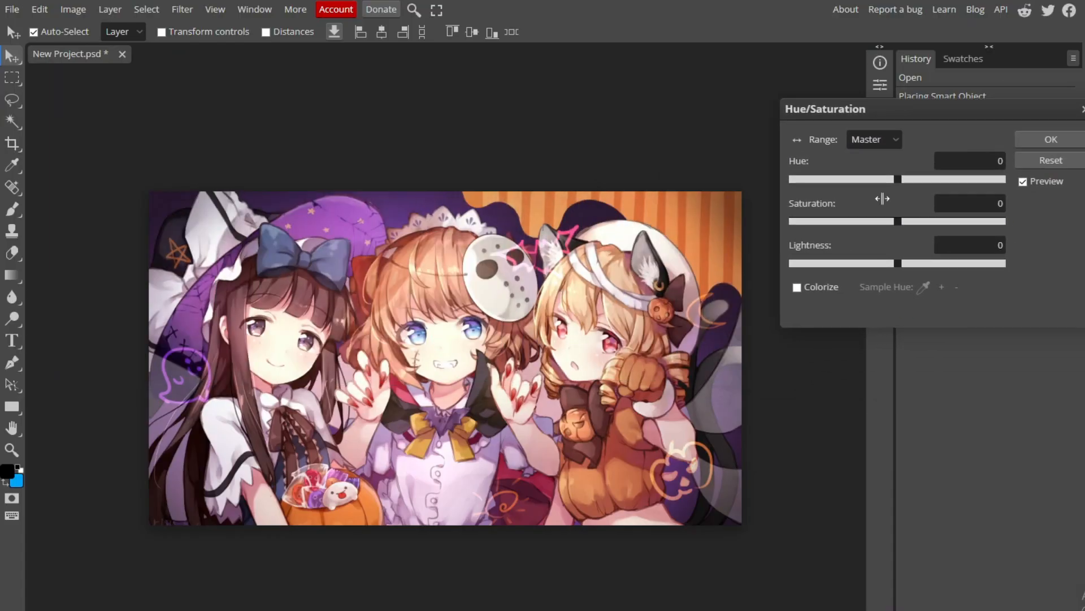
{"action": "mouse_move", "coordinate": [898, 180]}
{"action": "left_mouse_down"}
{"action": "mouse_move", "coordinate": [950, 180]}
{"action": "mouse_move", "coordinate": [856, 180]}
{"action": "mouse_move", "coordinate": [980, 180]}
{"action": "mouse_move", "coordinate": [820, 180]}
{"action": "mouse_move", "coordinate": [911, 178]}
{"action": "mouse_move", "coordinate": [885, 180]}
{"action": "left_mouse_up"}
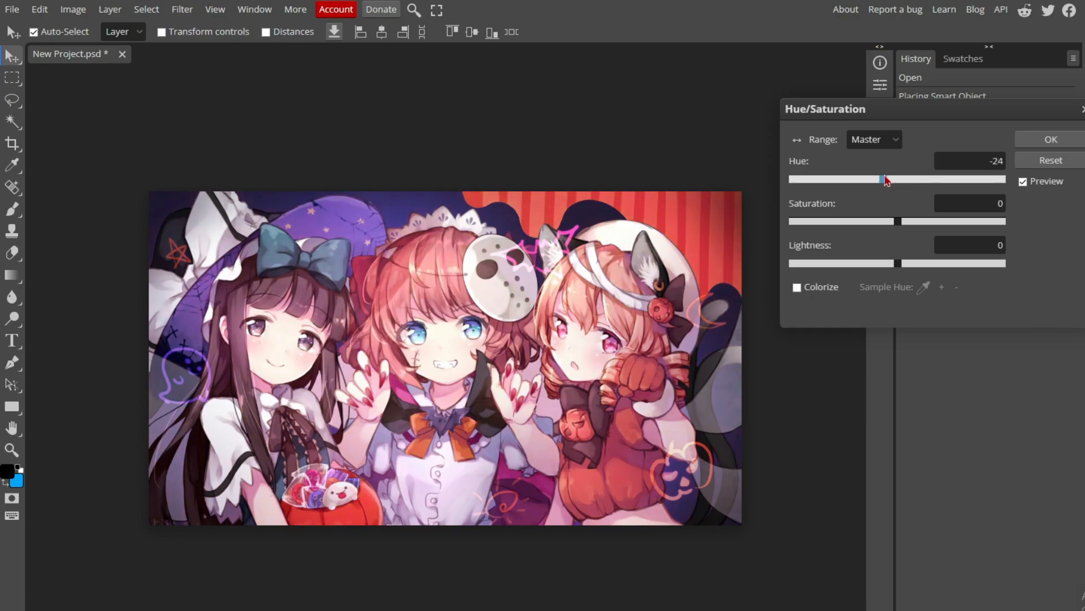
{"action": "left_click_drag", "start_coordinate": [899, 222], "coordinate": [911, 225]}
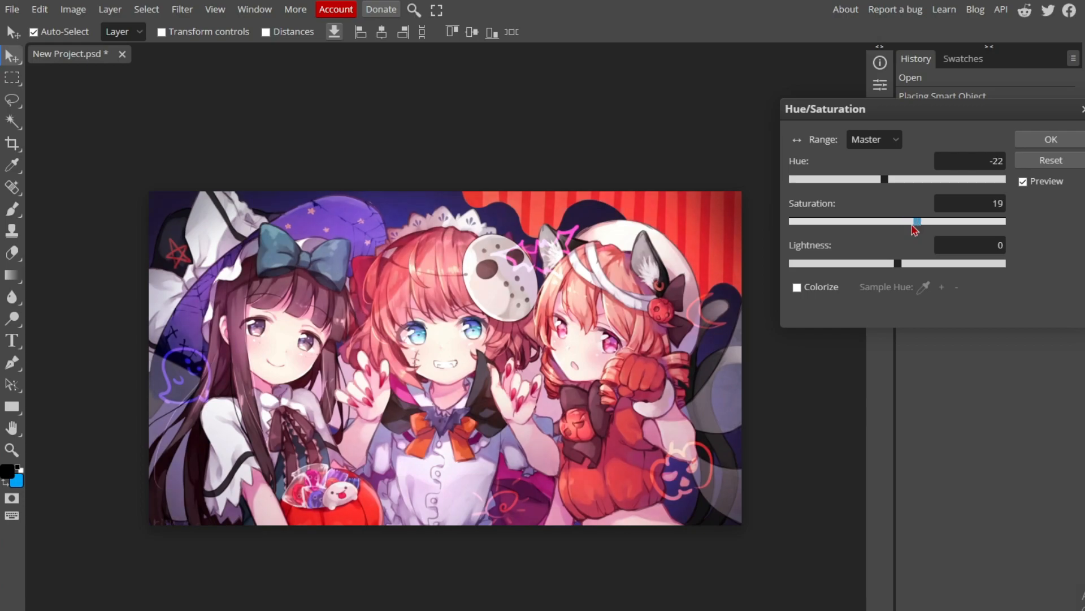
{"action": "left_click_drag", "start_coordinate": [917, 226], "coordinate": [911, 225]}
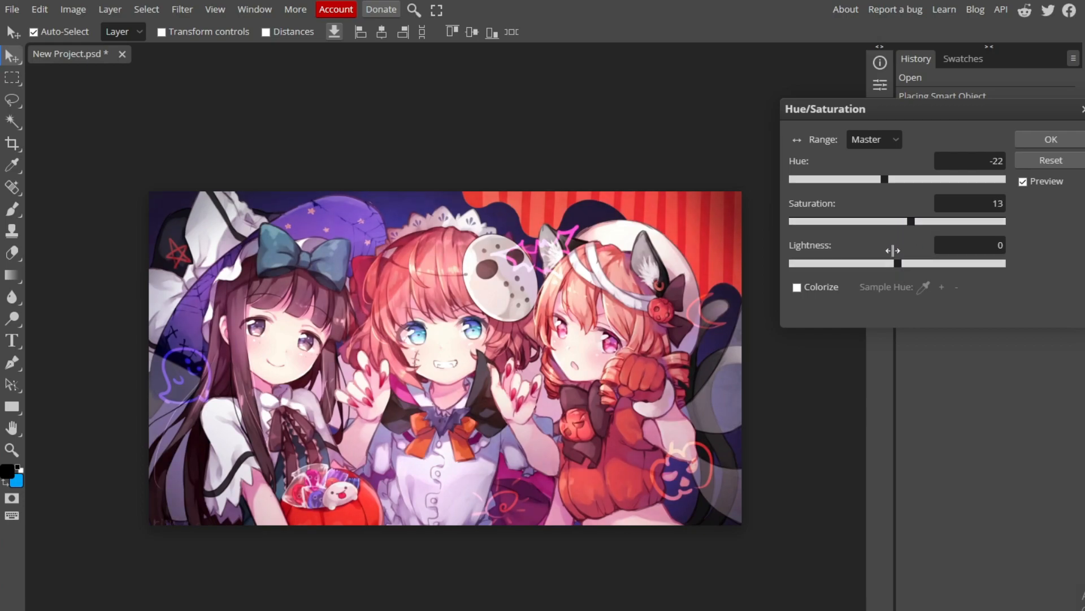
{"action": "left_click_drag", "start_coordinate": [898, 263], "coordinate": [896, 263]}
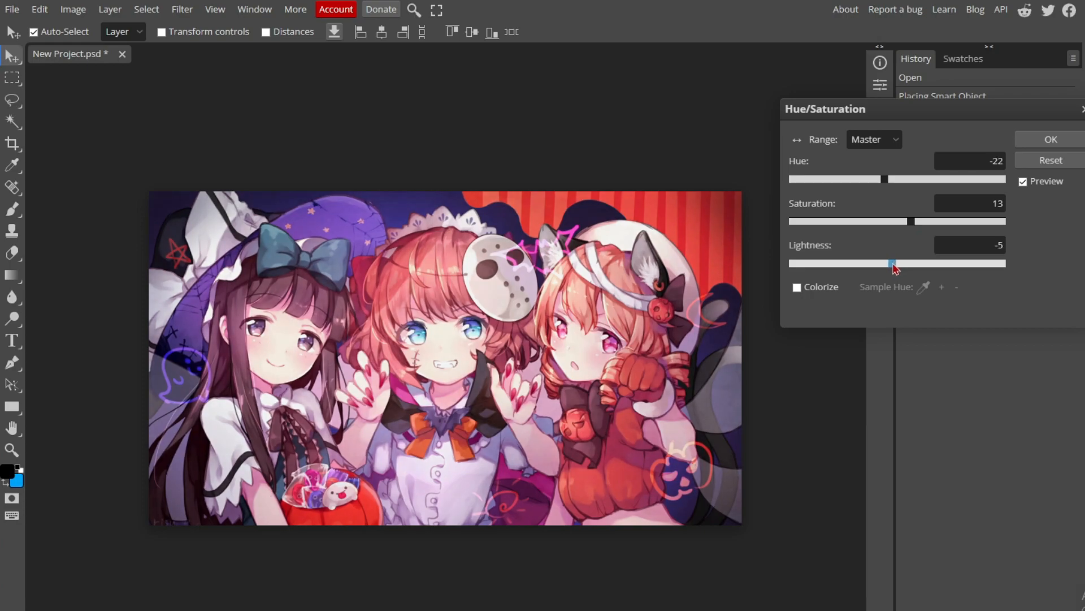
{"action": "left_click", "coordinate": [1046, 143]}
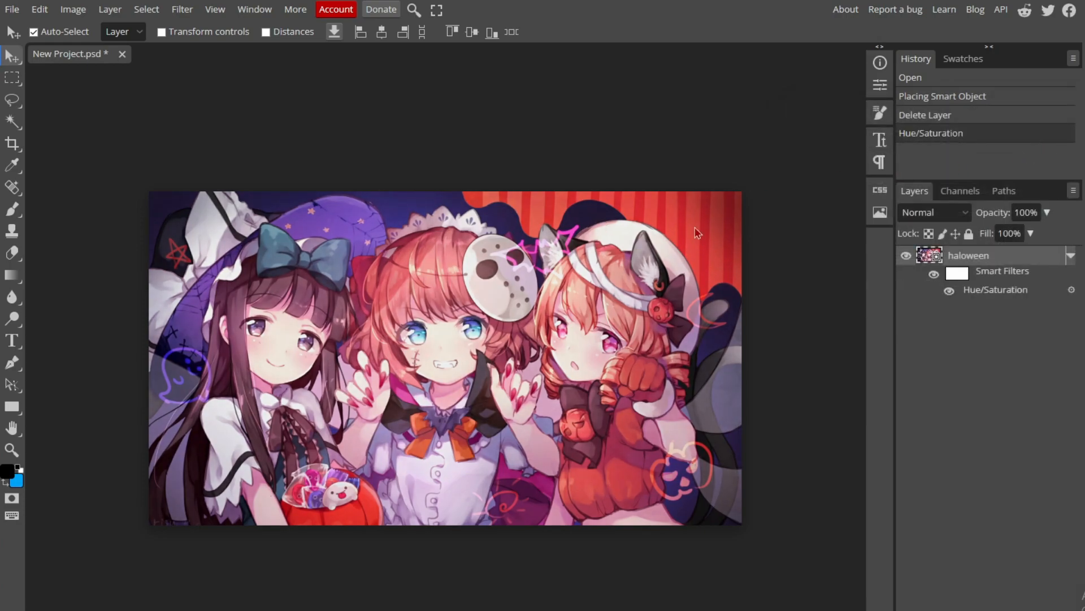
- Start a Color Balance adjustment for the shadows with Cyan-Red at 47 and Magenta-Green at 2
{"action": "left_click", "coordinate": [72, 11]}
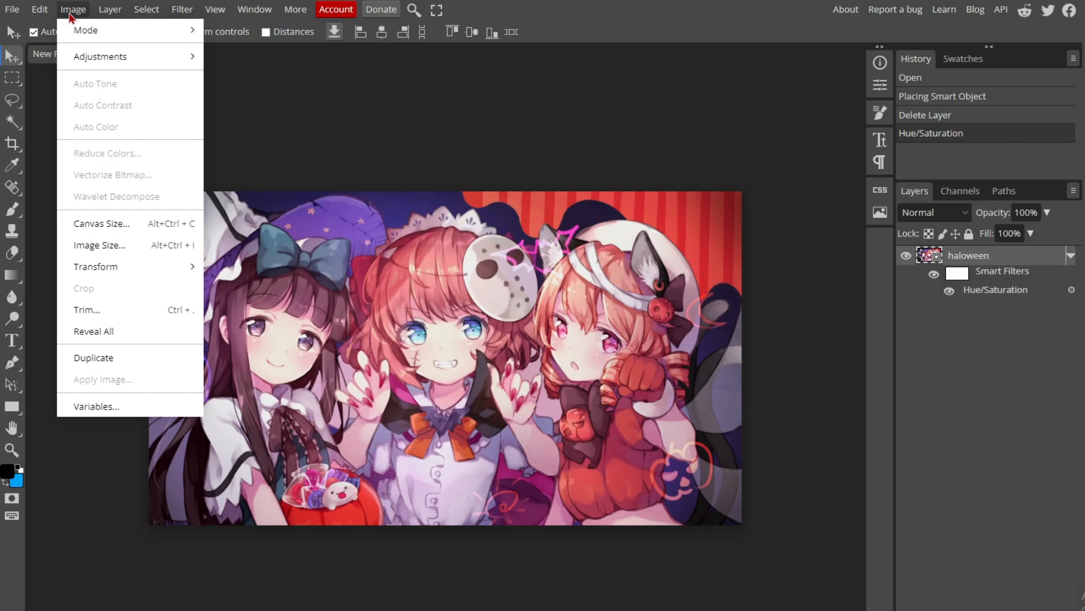
{"action": "mouse_move", "coordinate": [90, 56]}
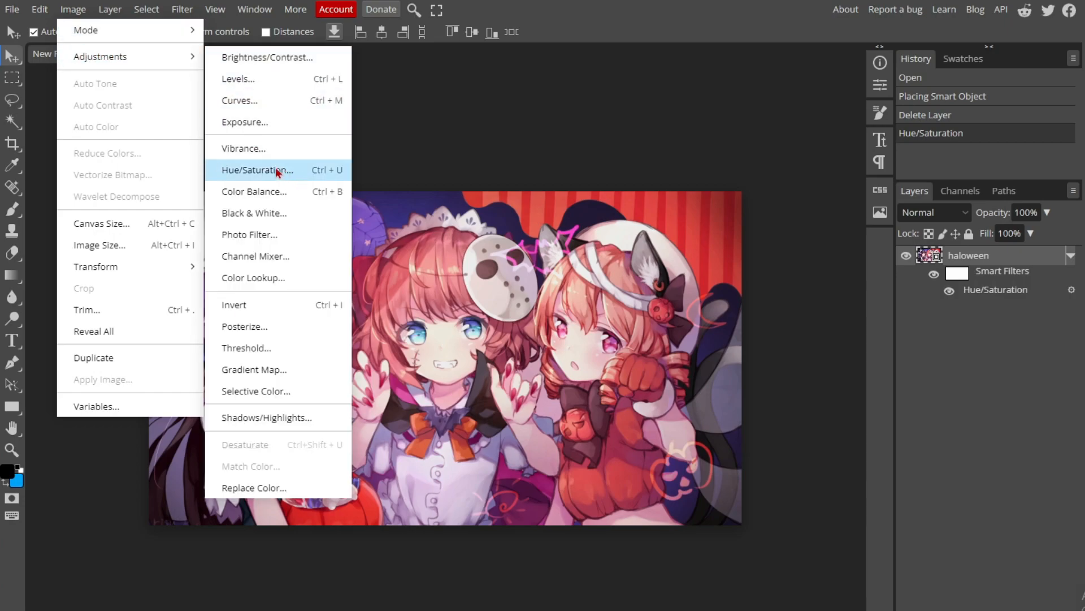
{"action": "left_click", "coordinate": [256, 195]}
{"action": "left_click_drag", "start_coordinate": [243, 117], "coordinate": [903, 125]}
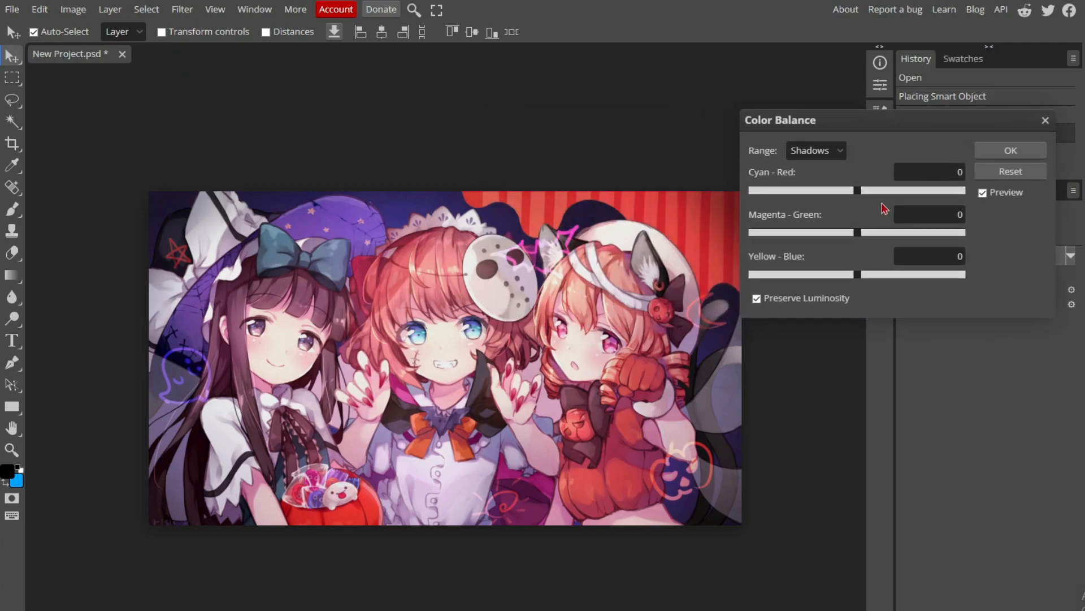
{"action": "left_click_drag", "start_coordinate": [859, 195], "coordinate": [908, 189]}
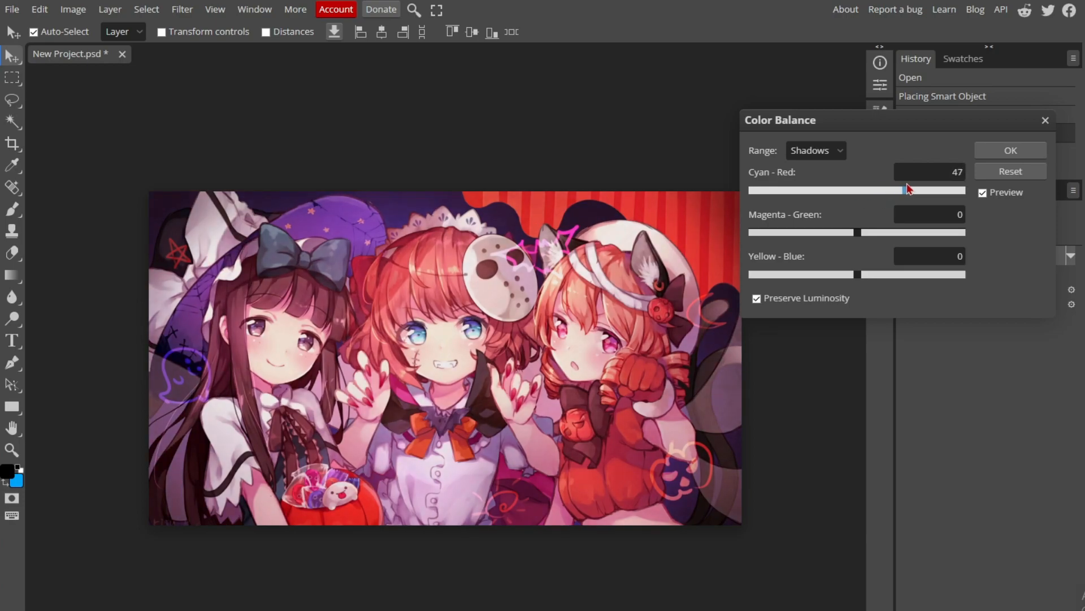
{"action": "mouse_move", "coordinate": [859, 234]}
{"action": "left_mouse_down"}
{"action": "mouse_move", "coordinate": [760, 242]}
{"action": "mouse_move", "coordinate": [982, 240]}
{"action": "mouse_move", "coordinate": [845, 239]}
{"action": "mouse_move", "coordinate": [860, 238]}
{"action": "left_mouse_up"}
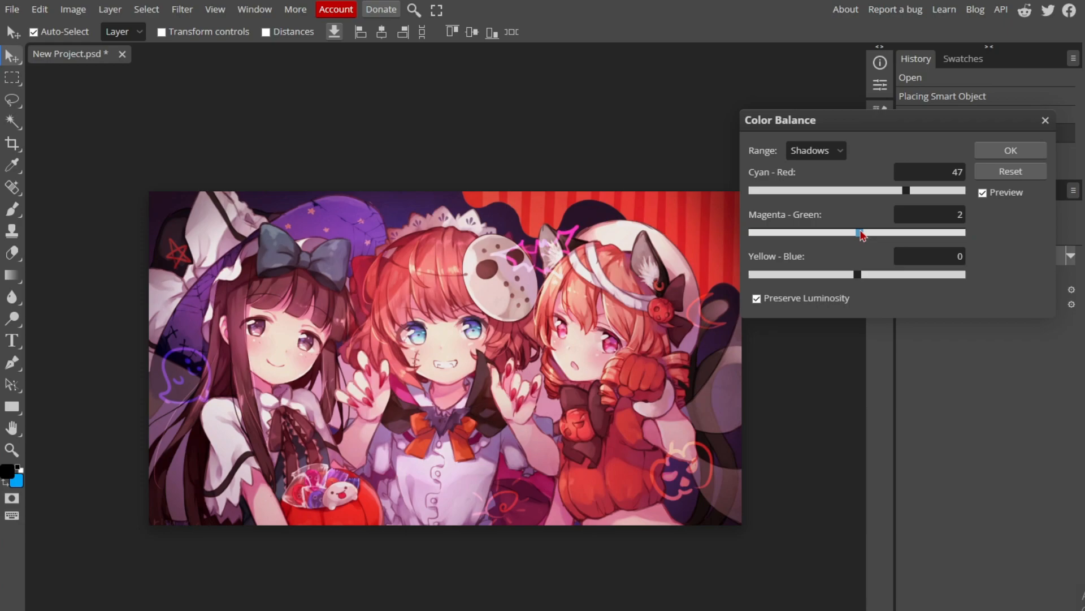
- Refine the shadows' Color Balance with a moderate shift toward red and slight tweaks to the other two ranges, and apply it
{"action": "left_click_drag", "start_coordinate": [906, 190], "coordinate": [969, 191]}
{"action": "mouse_move", "coordinate": [860, 232]}
{"action": "left_mouse_down"}
{"action": "mouse_move", "coordinate": [701, 243]}
{"action": "mouse_move", "coordinate": [855, 235]}
{"action": "left_mouse_up"}
{"action": "left_click", "coordinate": [882, 191]}
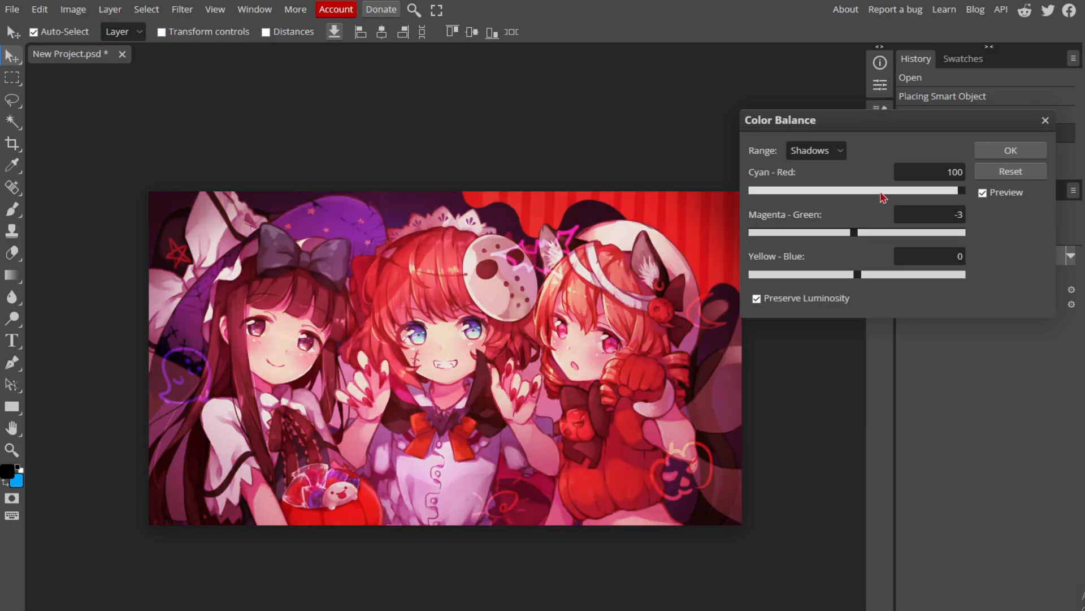
{"action": "left_click_drag", "start_coordinate": [884, 194], "coordinate": [912, 193]}
{"action": "left_click_drag", "start_coordinate": [857, 275], "coordinate": [860, 277]}
{"action": "left_click_drag", "start_coordinate": [858, 234], "coordinate": [857, 238]}
{"action": "left_click_drag", "start_coordinate": [912, 194], "coordinate": [903, 197]}
{"action": "left_click", "coordinate": [1011, 149]}
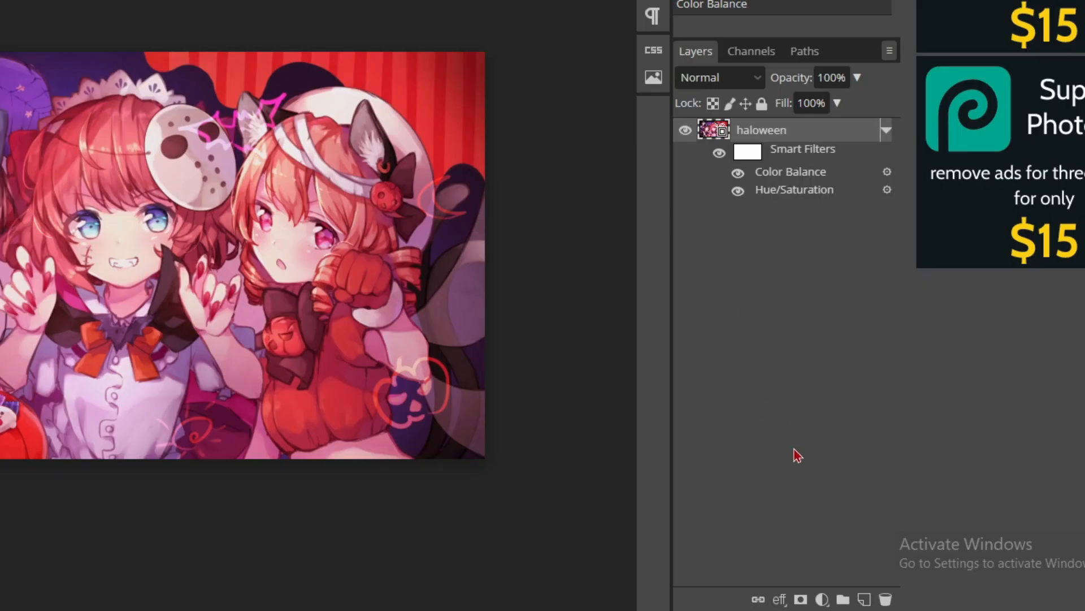
- Create a new layer above haloween and set its blend mode to Screen
{"action": "left_click", "coordinate": [864, 600]}
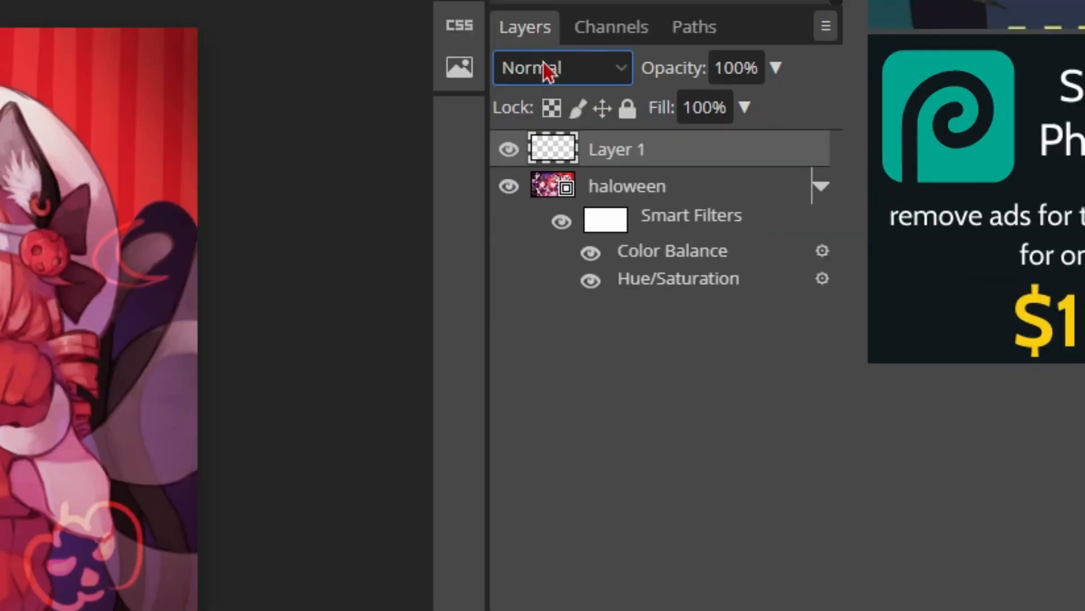
{"action": "left_click", "coordinate": [551, 70]}
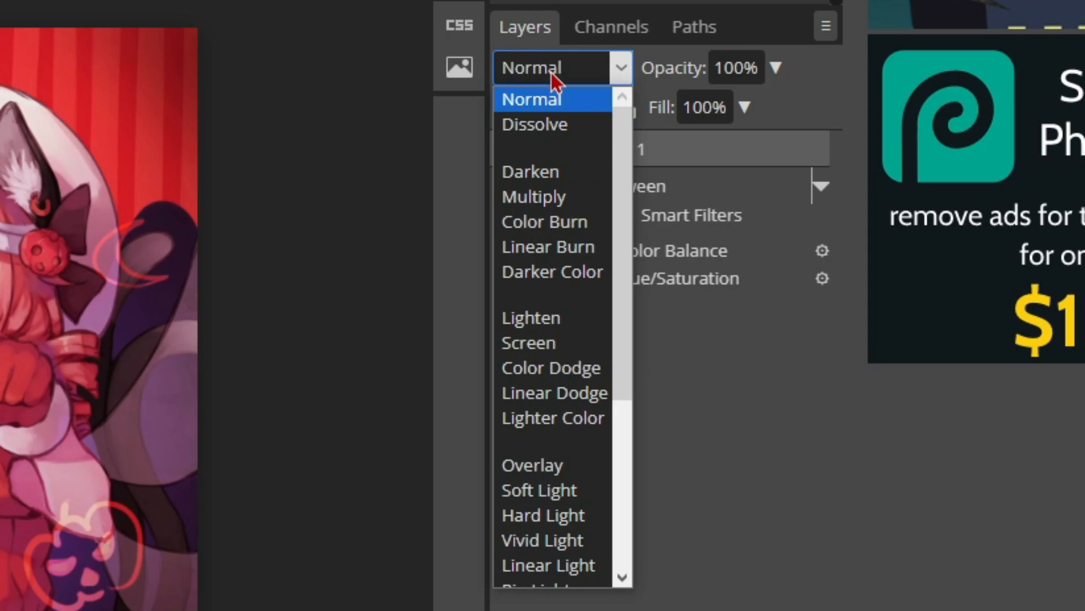
{"action": "left_click", "coordinate": [530, 352]}
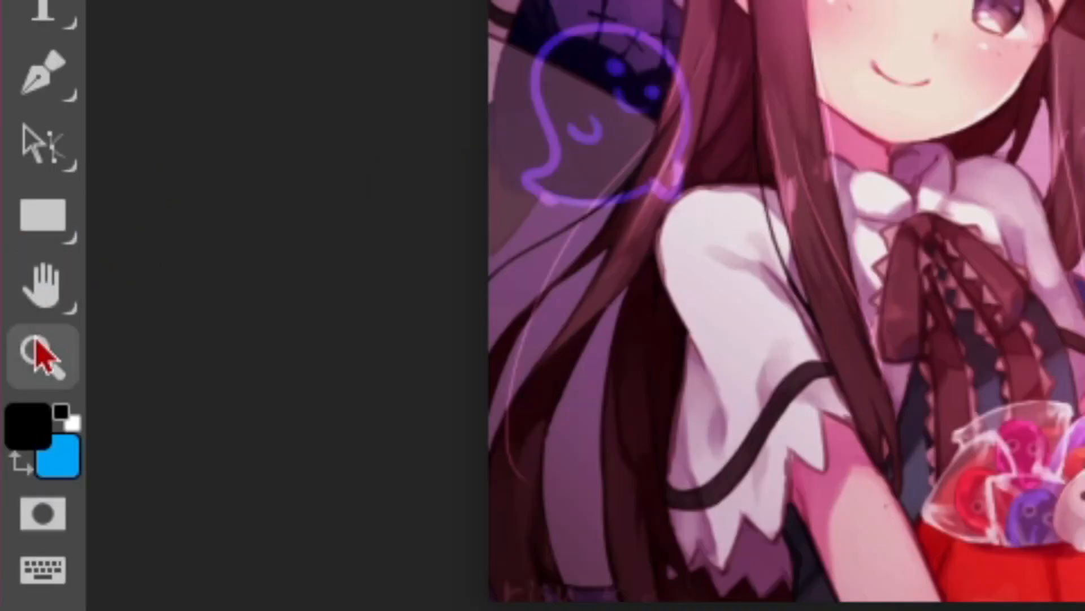
- Set the foreground colour to the dark pink 3b0020
{"action": "left_click", "coordinate": [27, 438]}
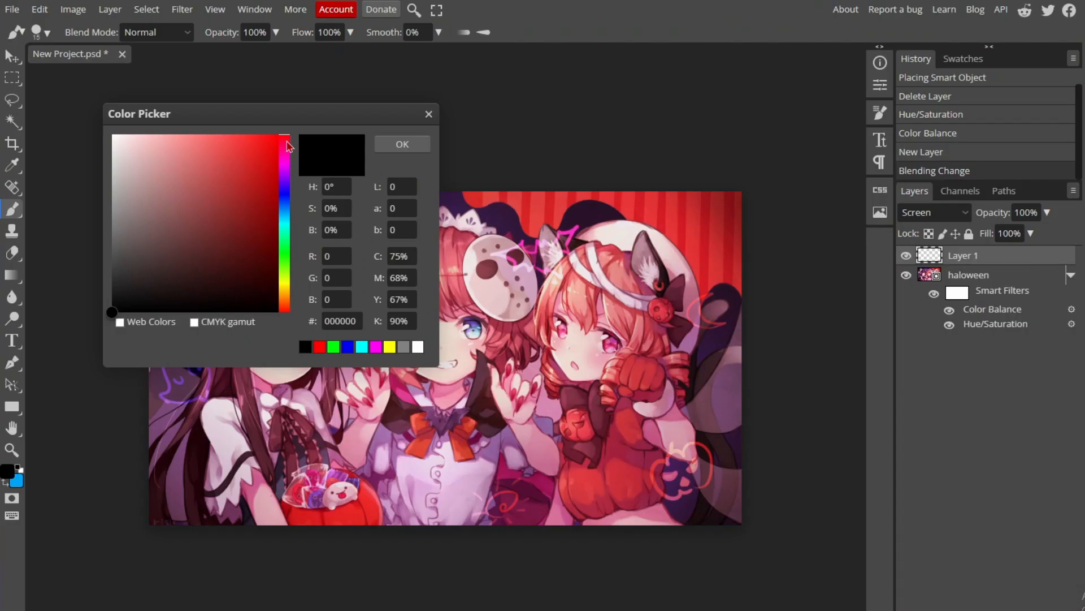
{"action": "mouse_move", "coordinate": [287, 147]}
{"action": "left_mouse_down"}
{"action": "mouse_move", "coordinate": [259, 151]}
{"action": "mouse_move", "coordinate": [282, 129]}
{"action": "mouse_move", "coordinate": [286, 150]}
{"action": "left_mouse_up"}
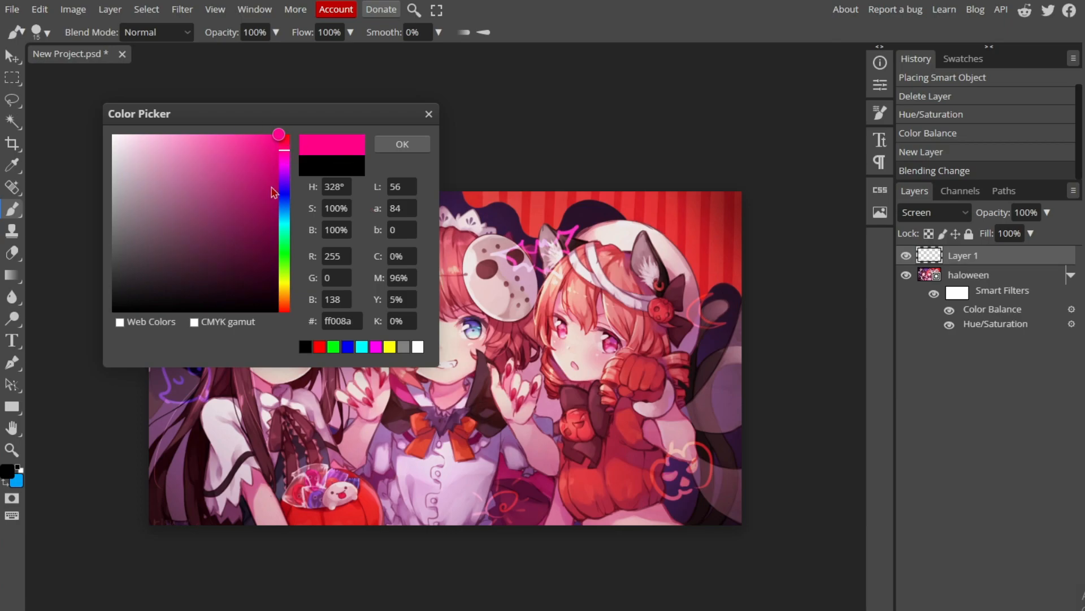
{"action": "left_click_drag", "start_coordinate": [272, 234], "coordinate": [280, 271]}
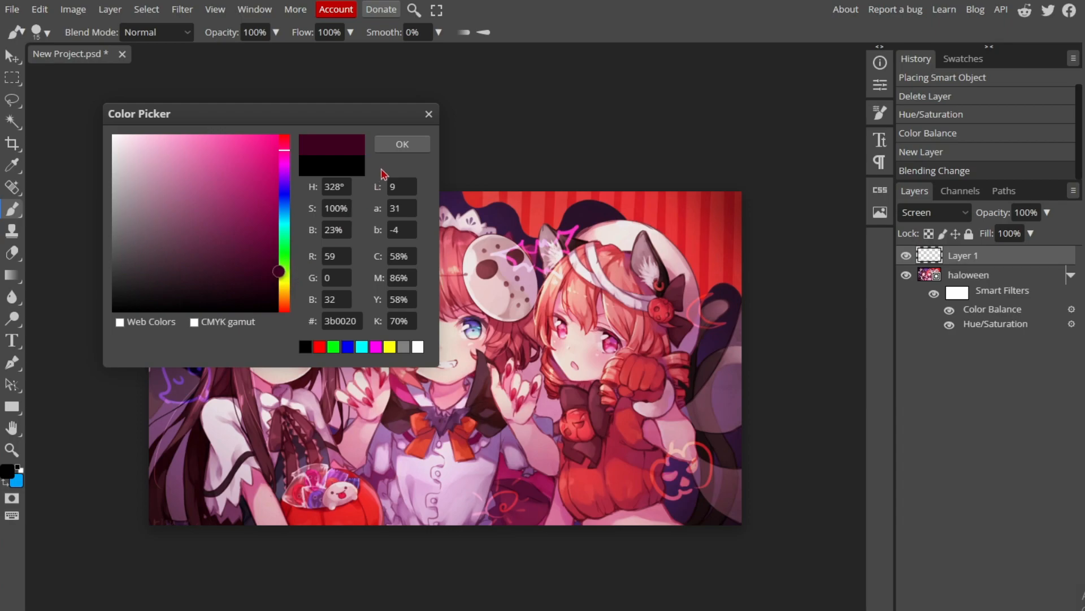
{"action": "left_click", "coordinate": [394, 148]}
- Set the brush size to 1000 px and its hardness to 0%
{"action": "right_click", "coordinate": [357, 261]}
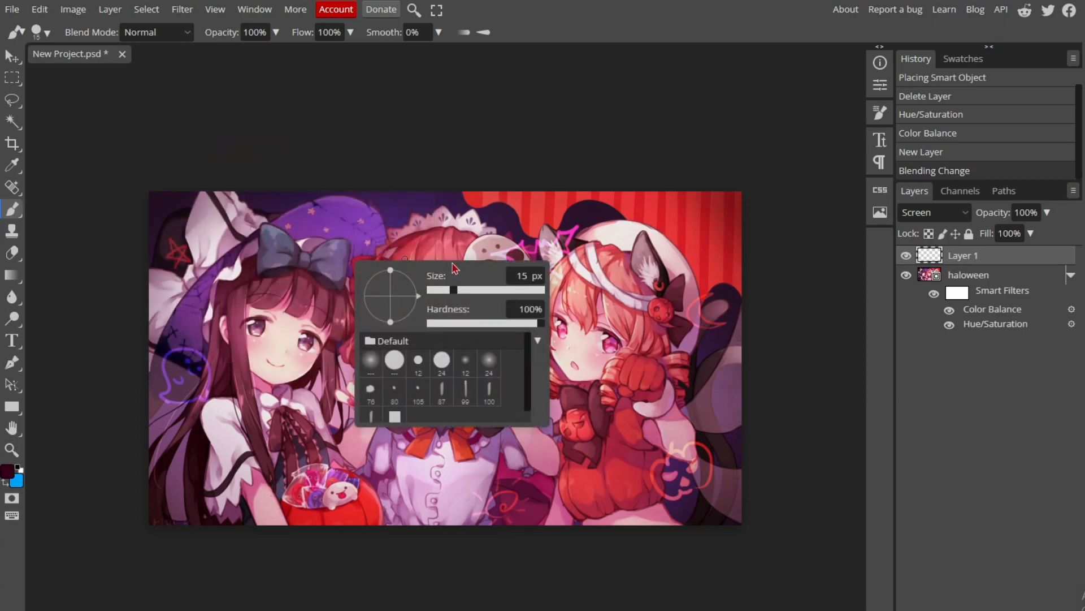
{"action": "left_click_drag", "start_coordinate": [459, 289], "coordinate": [558, 293]}
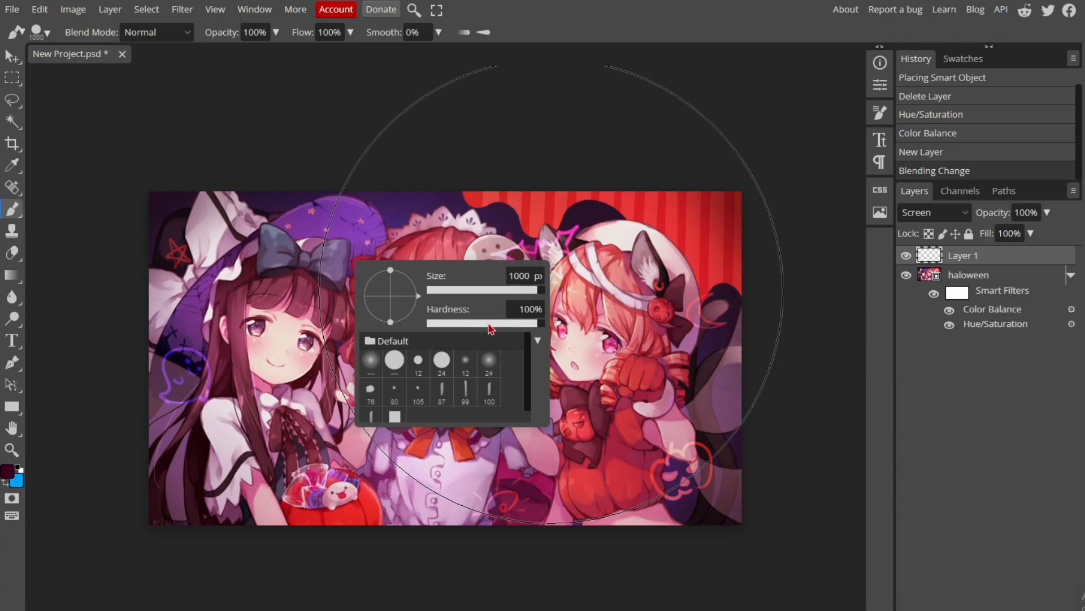
{"action": "left_click_drag", "start_coordinate": [493, 327], "coordinate": [396, 329]}
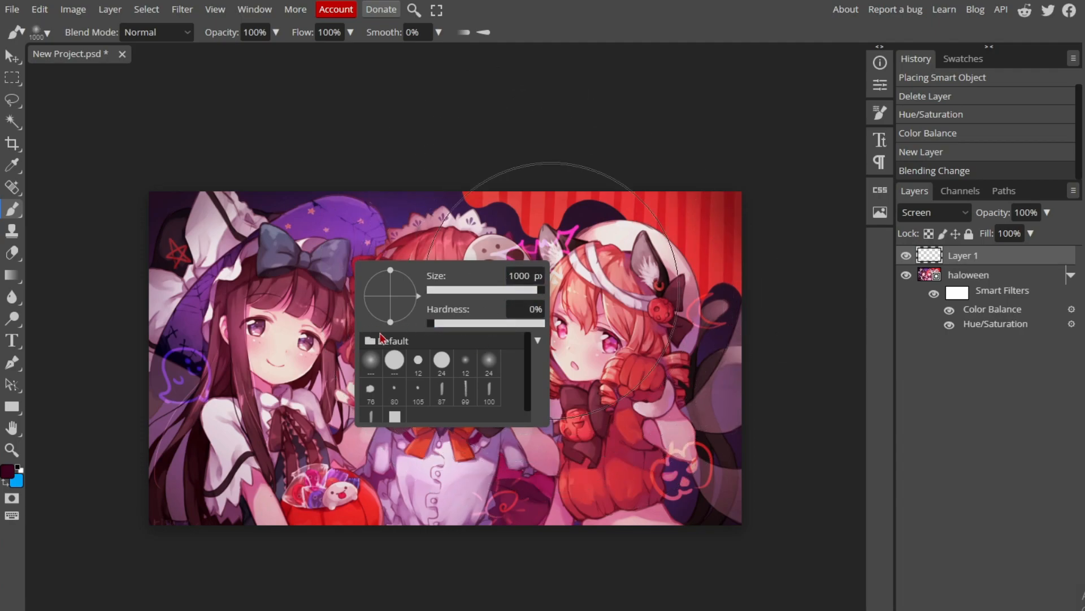
- Undo a trial brush dab near the image's edge and cover the whole canvas on Layer 1 with the dark pink
{"action": "left_click", "coordinate": [741, 234]}
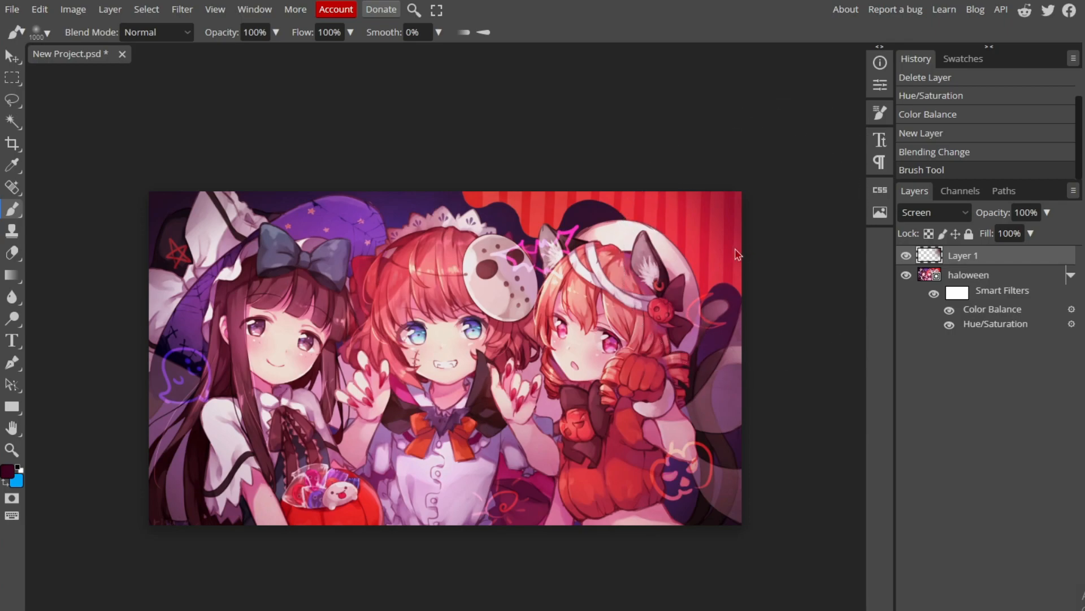
{"action": "key", "text": "ctrl+z"}
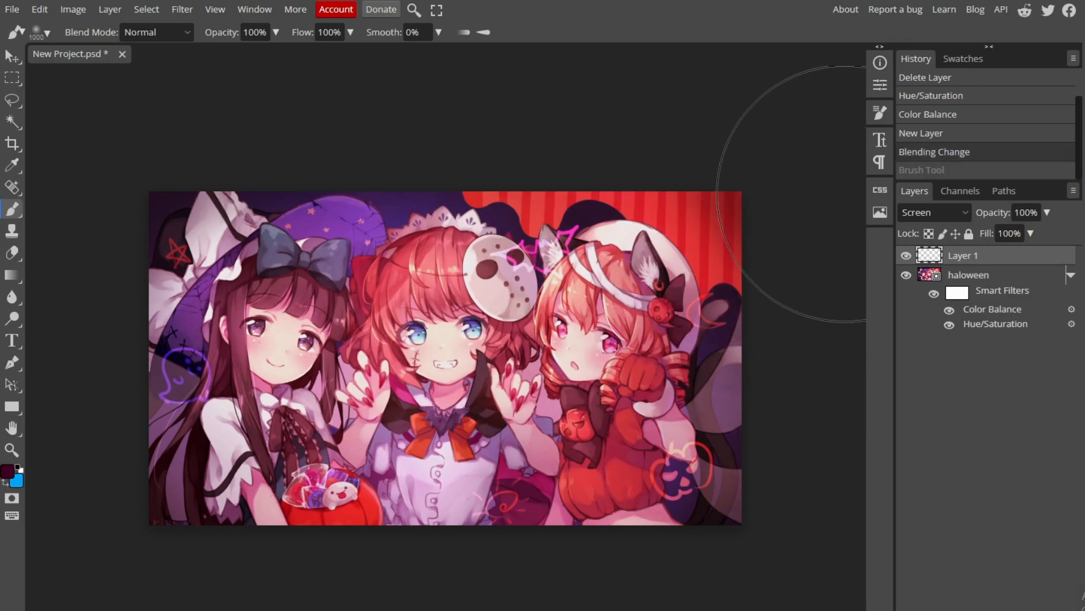
{"action": "key", "text": "ctrl+minus"}
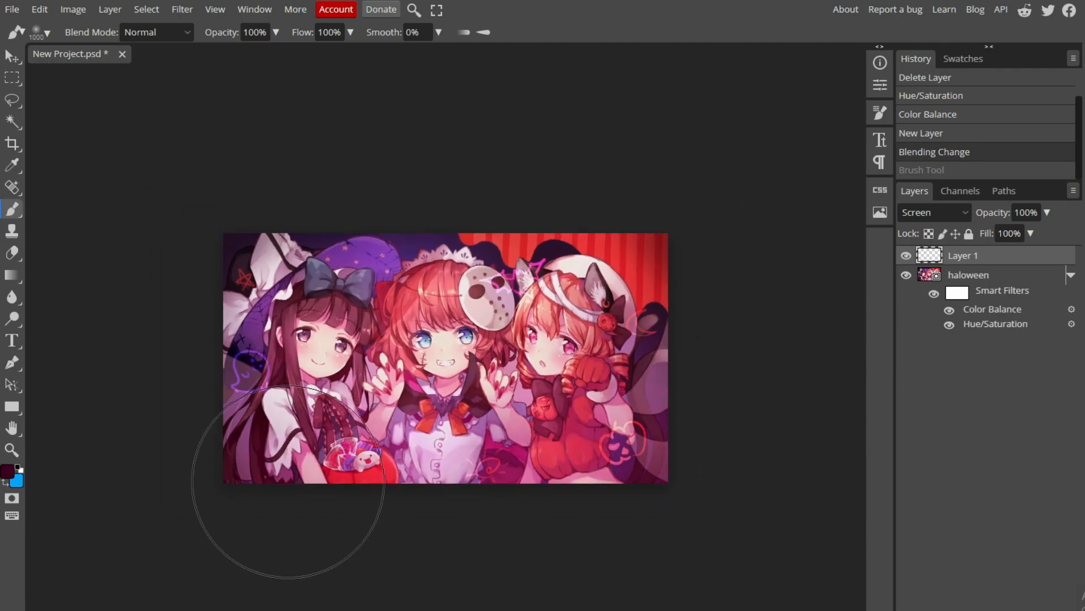
{"action": "key", "text": "ctrl+shift+z"}
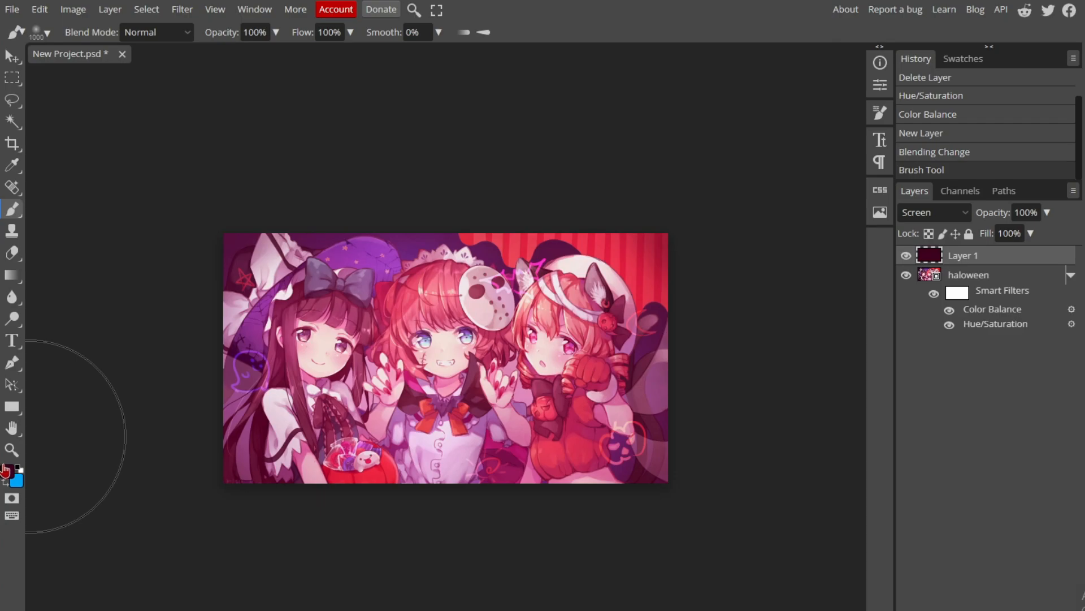
- Darken the foreground colour to RGB 31, 0, 17 and repaint Layer 1 with it
{"action": "left_click", "coordinate": [7, 470]}
{"action": "left_click", "coordinate": [400, 145]}
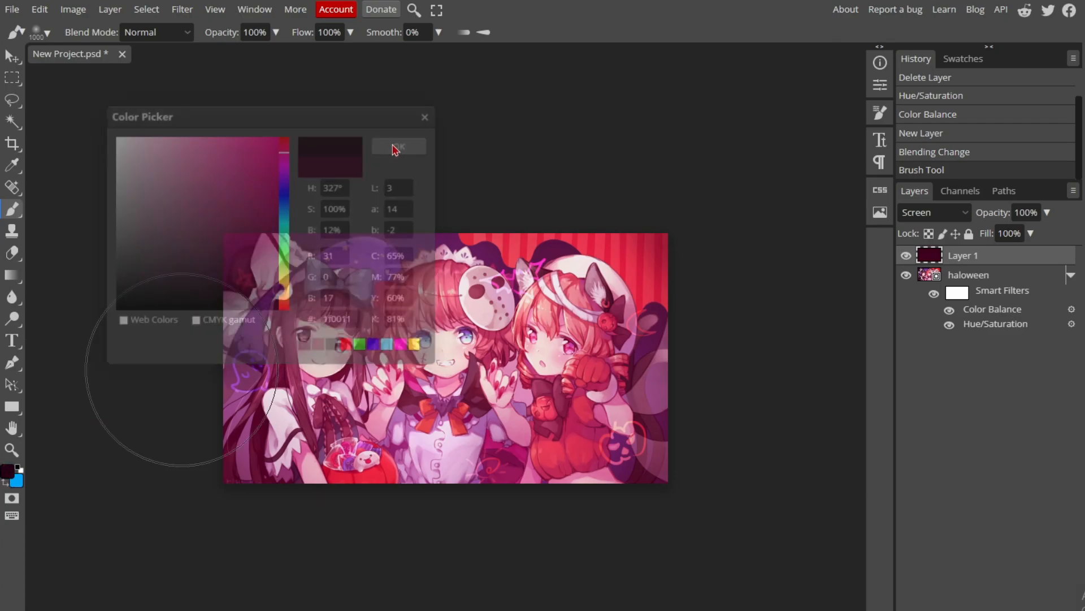
{"action": "left_click", "coordinate": [586, 275]}
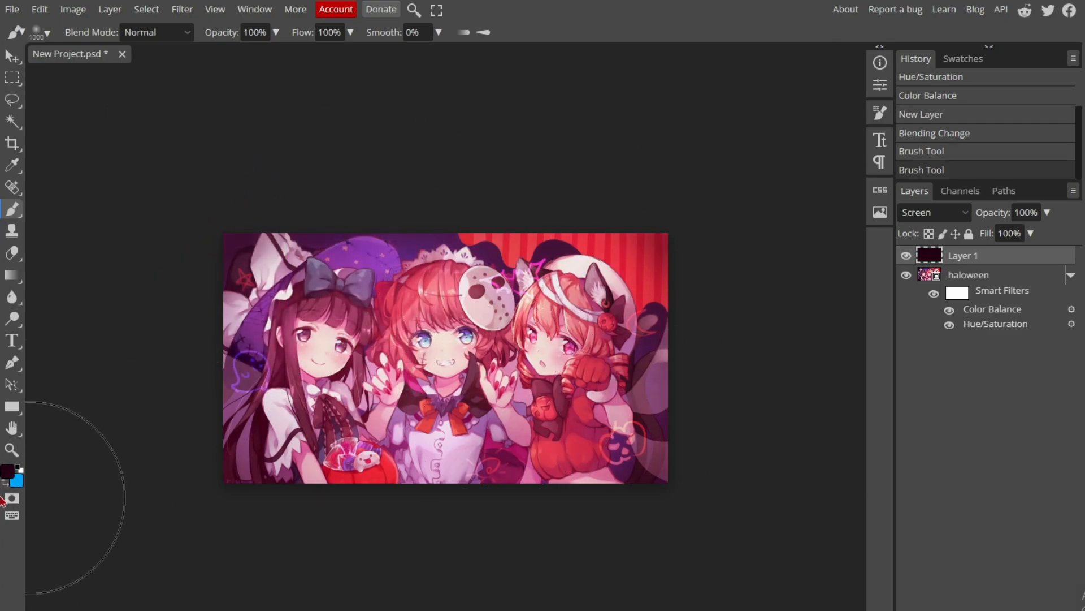
- Darken the foreground colour to RGB 25, 0, 14, repaint Layer 1 with it, and toggle the layer's visibility to compare
{"action": "left_click", "coordinate": [8, 471]}
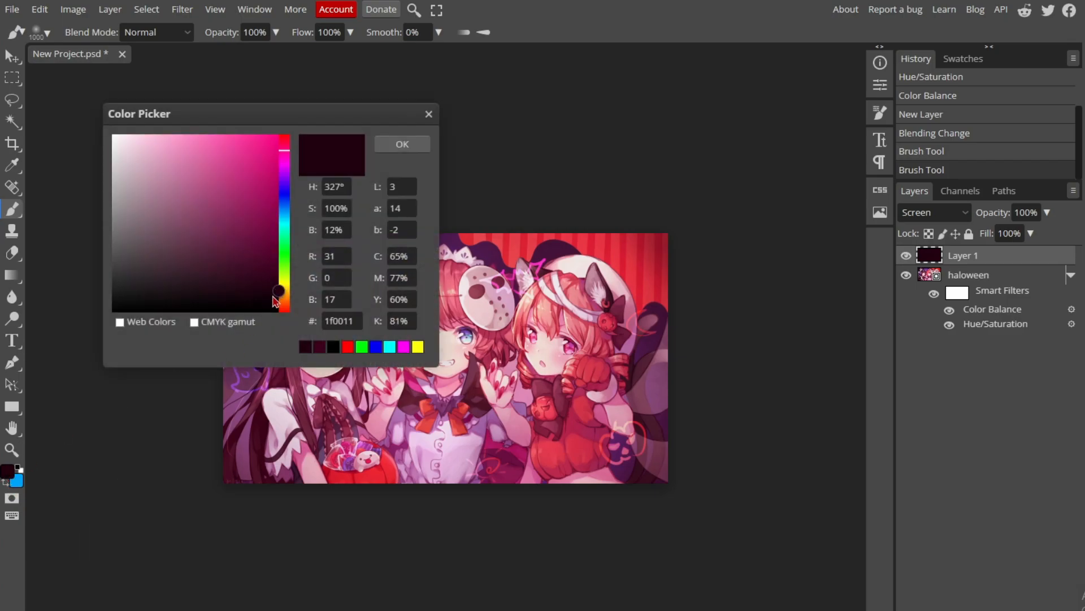
{"action": "left_click", "coordinate": [400, 144]}
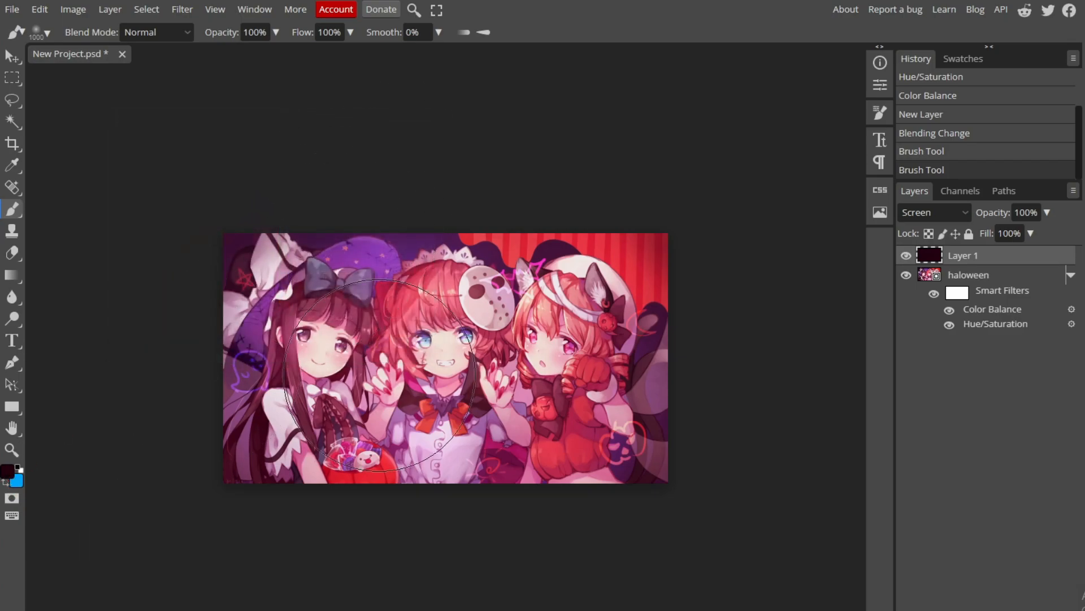
{"action": "left_click", "coordinate": [594, 166]}
{"action": "left_click", "coordinate": [905, 258]}
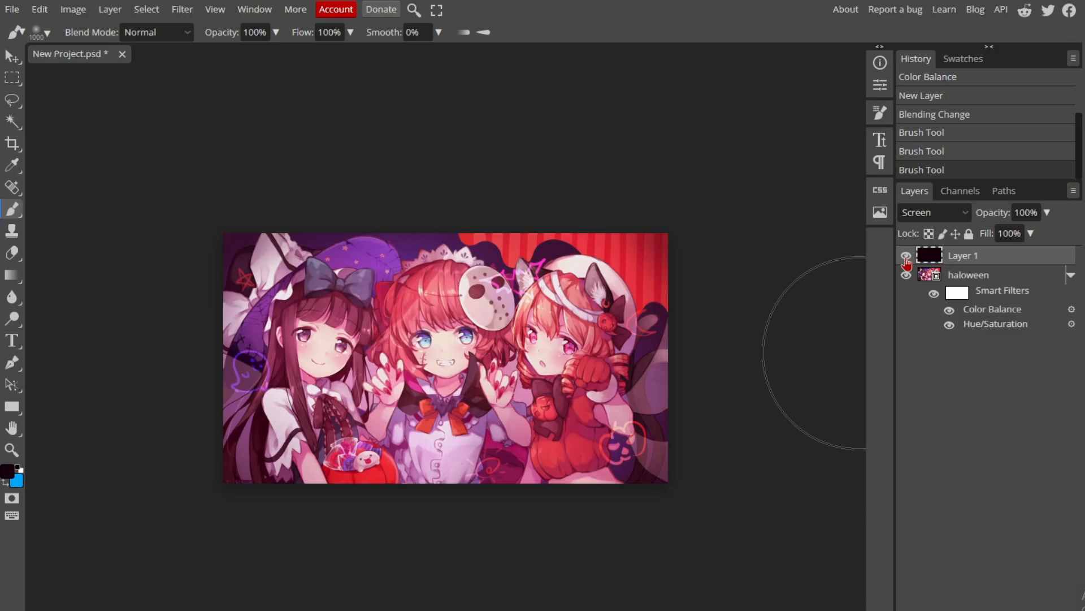
{"action": "left_click", "coordinate": [907, 258]}
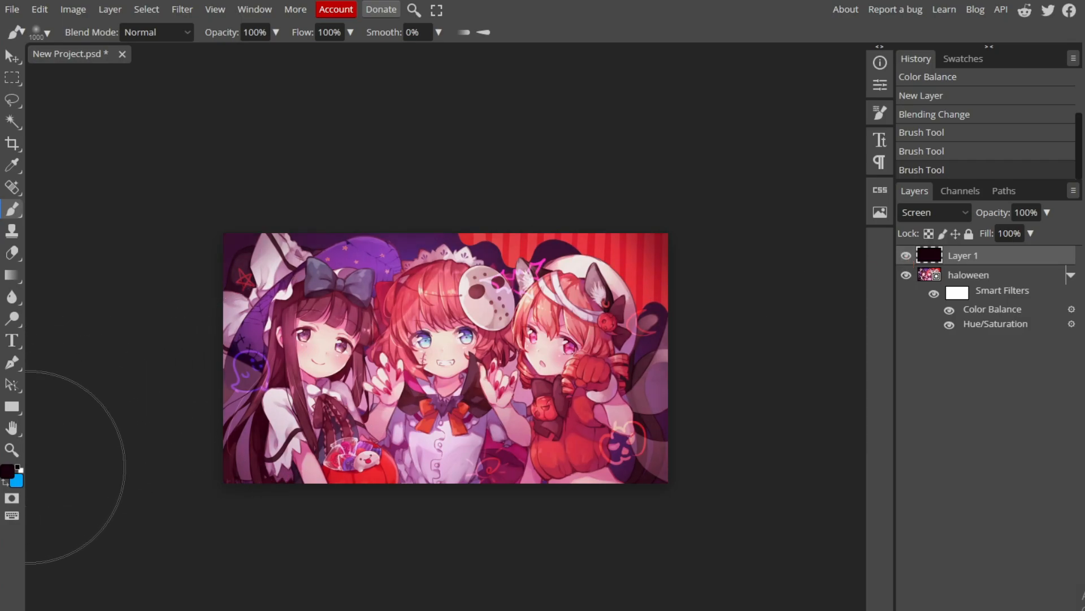
- Set the foreground colour to 19000b and repaint the whole canvas on Layer 1 with it
{"action": "left_click", "coordinate": [7, 470]}
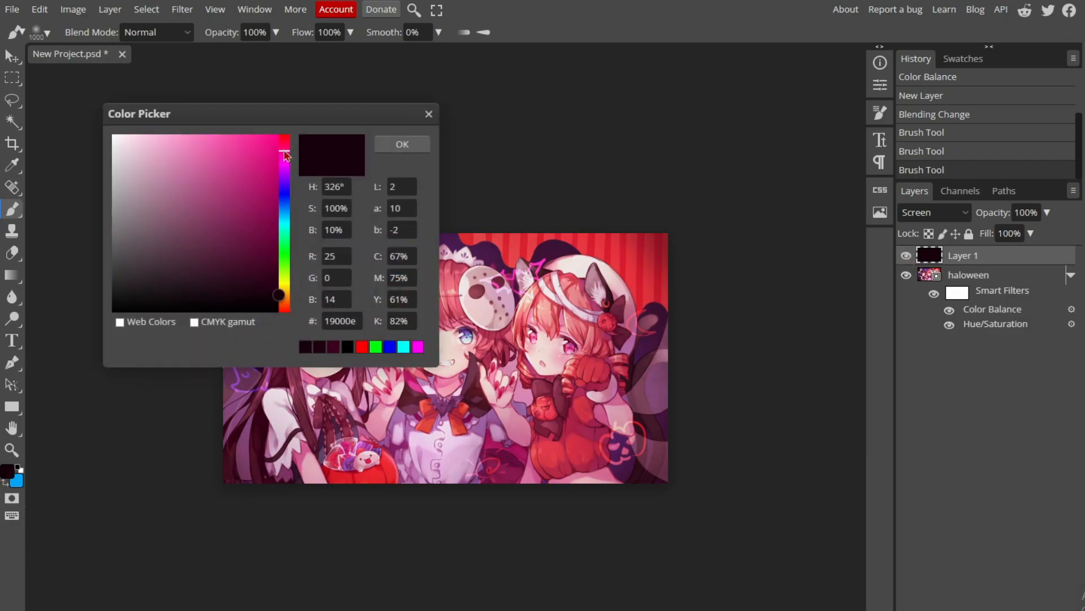
{"action": "left_click", "coordinate": [401, 145]}
{"action": "mouse_move", "coordinate": [177, 450]}
{"action": "left_mouse_down"}
{"action": "mouse_move", "coordinate": [314, 406]}
{"action": "mouse_move", "coordinate": [638, 448]}
{"action": "mouse_move", "coordinate": [430, 367]}
{"action": "left_mouse_up"}
- On a new layer with Normal blending, darken all of the image's borders with soft brush dabs in black 000000
{"action": "left_click", "coordinate": [8, 471]}
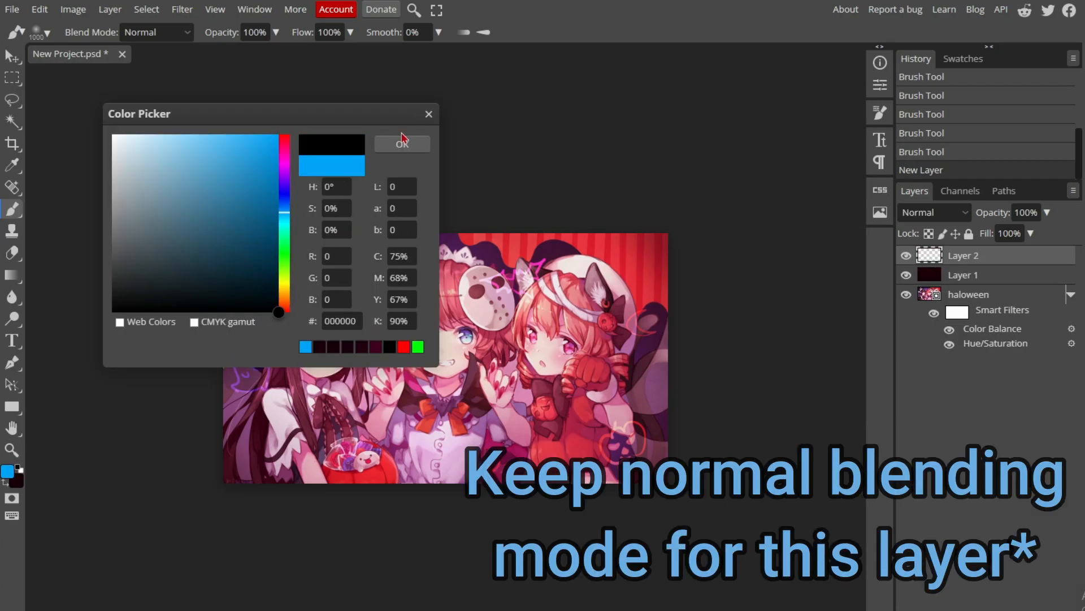
{"action": "left_click", "coordinate": [402, 144]}
{"action": "left_click", "coordinate": [789, 557]}
{"action": "left_click", "coordinate": [808, 480]}
{"action": "left_click", "coordinate": [824, 388]}
{"action": "mouse_move", "coordinate": [827, 322]}
{"action": "left_mouse_down"}
{"action": "mouse_move", "coordinate": [826, 168]}
{"action": "mouse_move", "coordinate": [774, 123]}
{"action": "mouse_move", "coordinate": [583, 83]}
{"action": "left_mouse_up"}
{"action": "left_click", "coordinate": [488, 79]}
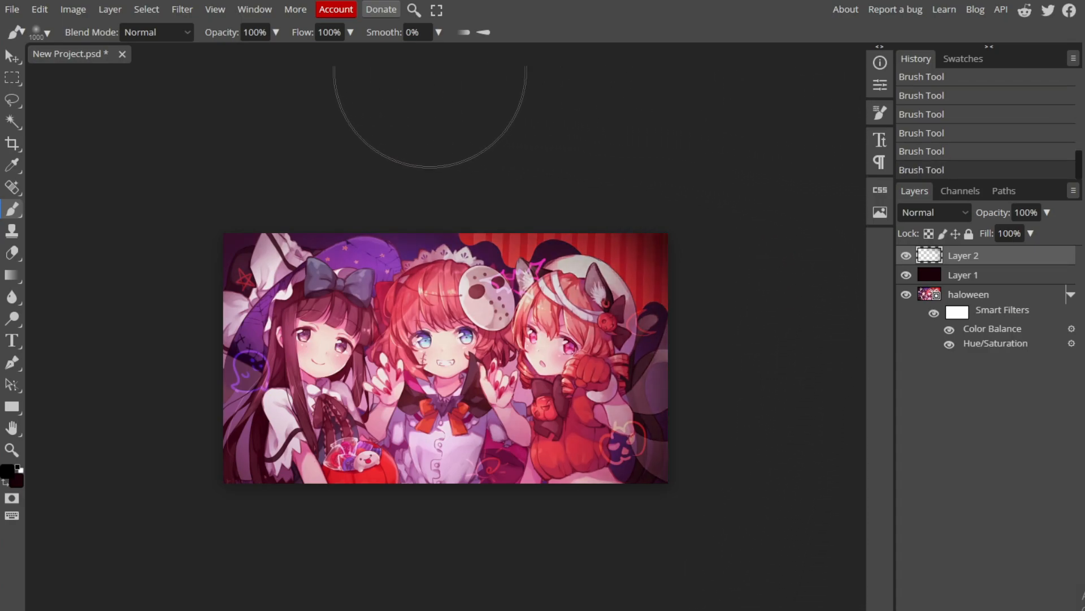
{"action": "left_click", "coordinate": [390, 72]}
{"action": "left_click", "coordinate": [267, 73]}
{"action": "left_click", "coordinate": [163, 79]}
{"action": "left_click", "coordinate": [94, 119]}
{"action": "left_click", "coordinate": [64, 240]}
{"action": "left_click", "coordinate": [84, 337]}
{"action": "left_click", "coordinate": [77, 458]}
{"action": "left_click", "coordinate": [102, 571]}
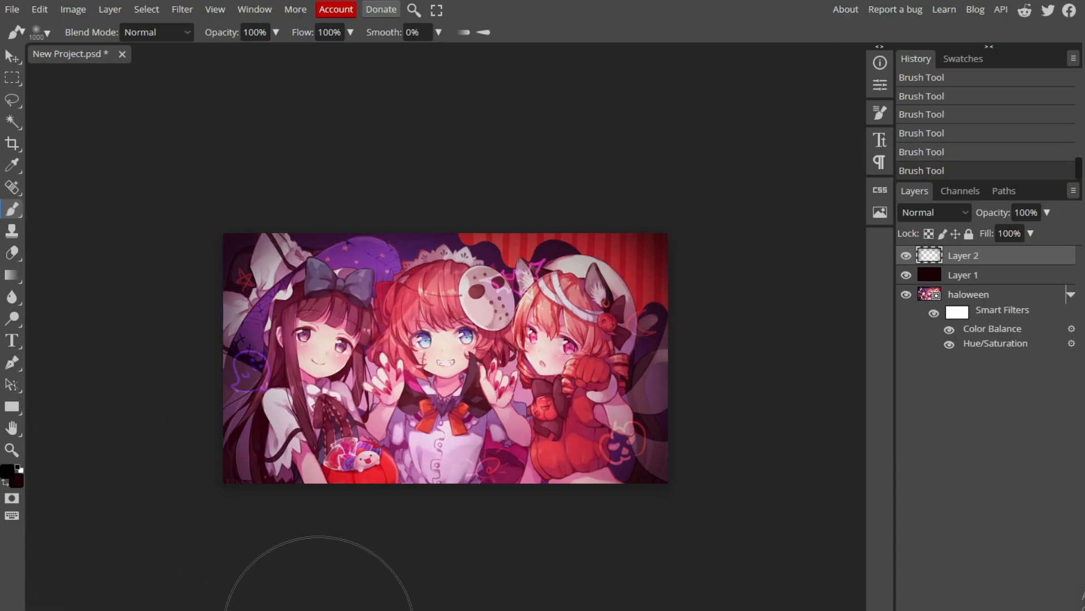
{"action": "left_click", "coordinate": [314, 610]}
{"action": "left_click", "coordinate": [401, 610]}
{"action": "left_click", "coordinate": [475, 610]}
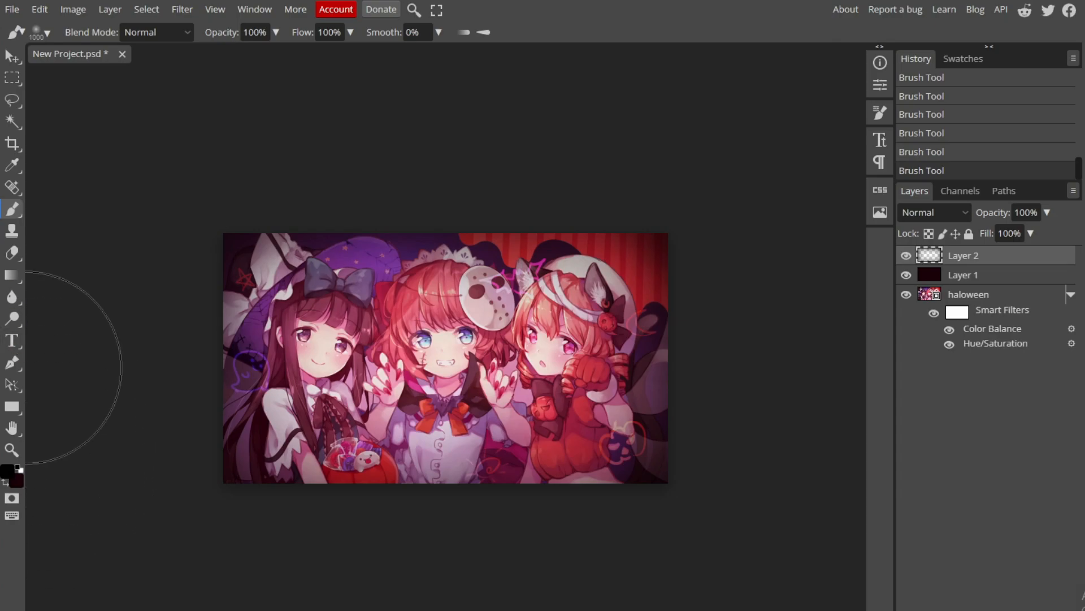
- Try erasing parts of the black vignette across the image's centre with a 1000 px eraser, and revert the erasing
{"action": "left_click", "coordinate": [12, 257]}
{"action": "right_click", "coordinate": [551, 387]}
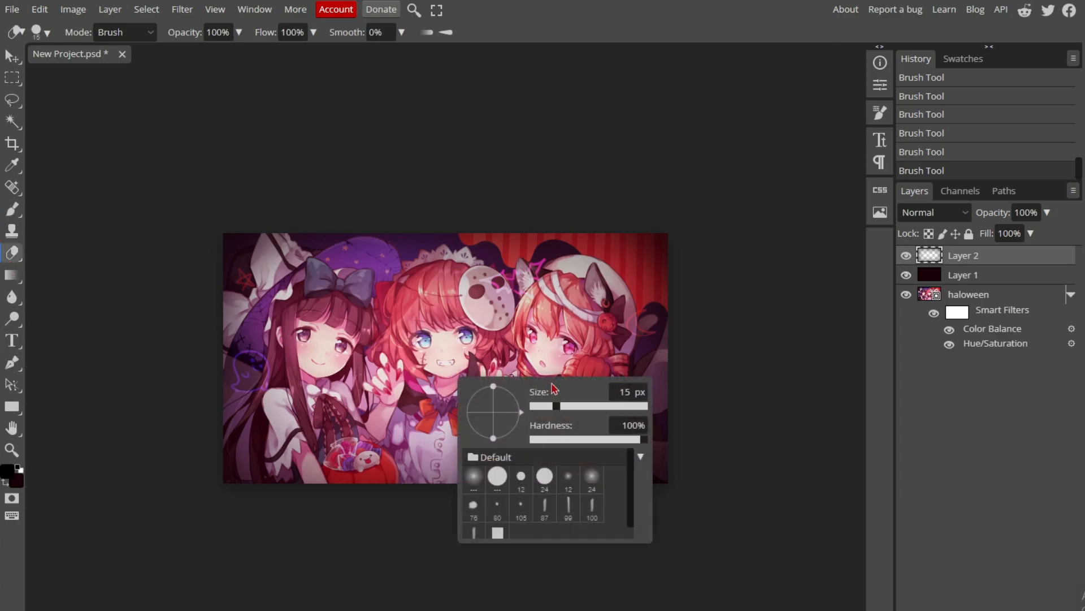
{"action": "left_click_drag", "start_coordinate": [558, 406], "coordinate": [654, 407]}
{"action": "left_click_drag", "start_coordinate": [580, 441], "coordinate": [478, 441]}
{"action": "left_click", "coordinate": [427, 356]}
{"action": "left_click", "coordinate": [308, 366]}
{"action": "left_click", "coordinate": [517, 362]}
{"action": "left_click", "coordinate": [585, 361]}
{"action": "left_click", "coordinate": [935, 151]}
{"action": "left_click", "coordinate": [939, 115]}
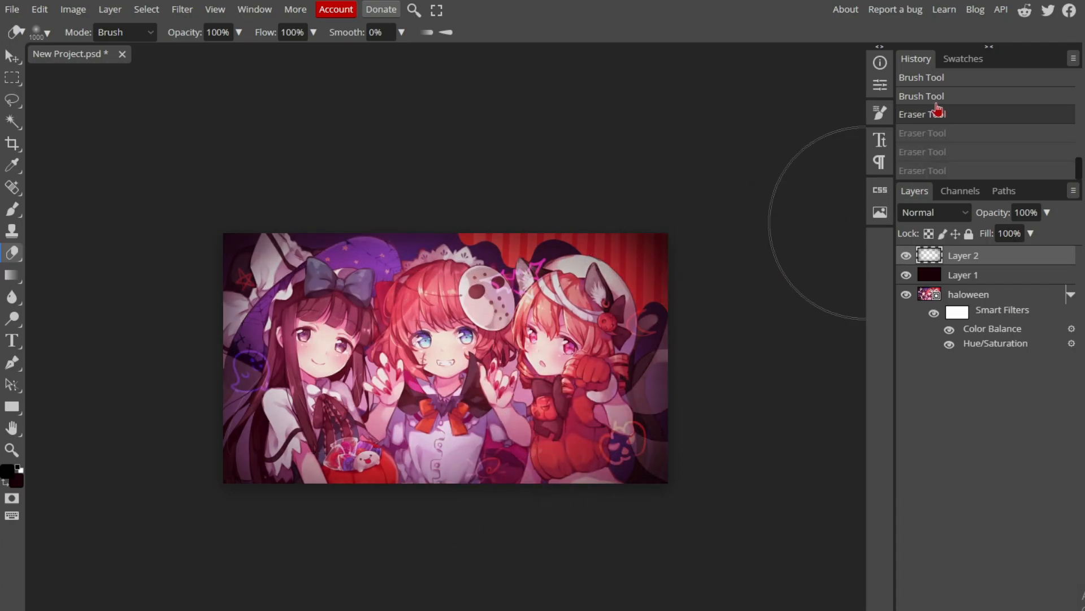
{"action": "left_click", "coordinate": [921, 97]}
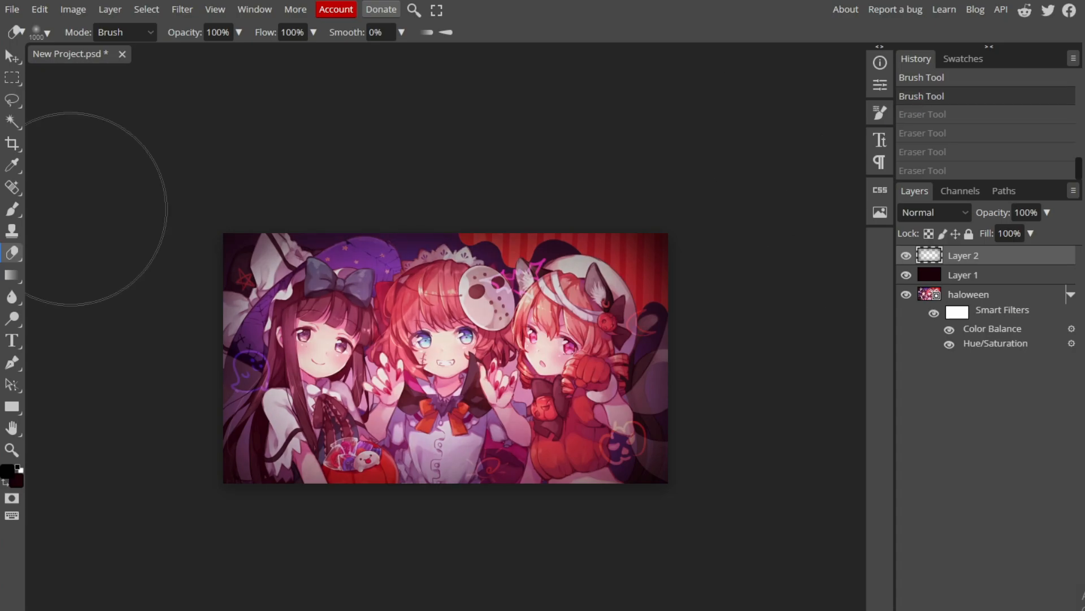
- Darken the image's edges further with the black brush on Layer 2 and compare the picture with Layer 1 hidden and shown
{"action": "left_click", "coordinate": [12, 213]}
{"action": "left_click", "coordinate": [905, 277]}
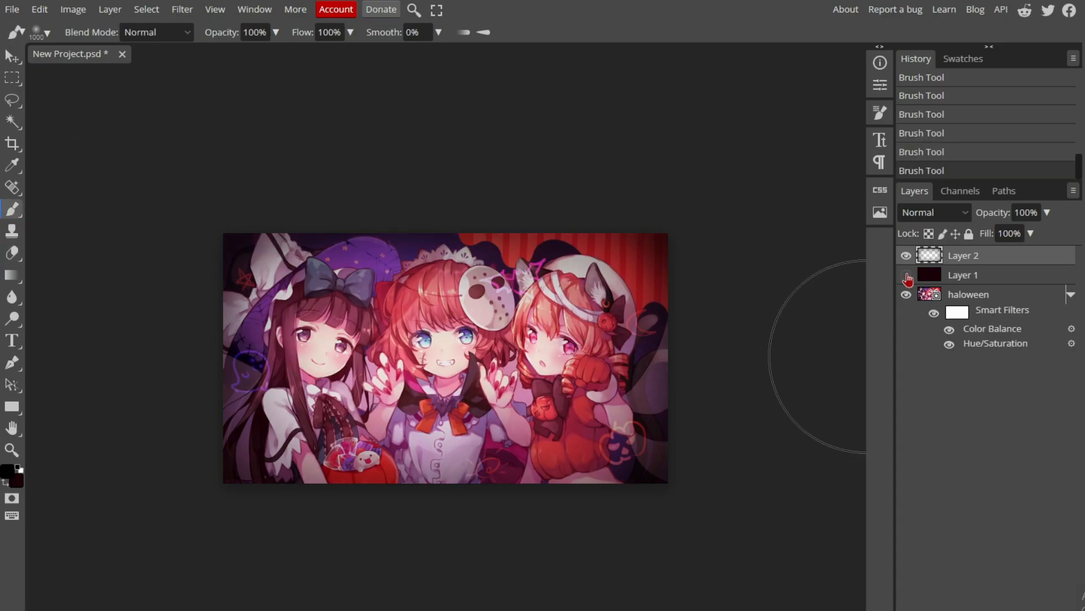
{"action": "left_click", "coordinate": [905, 295]}
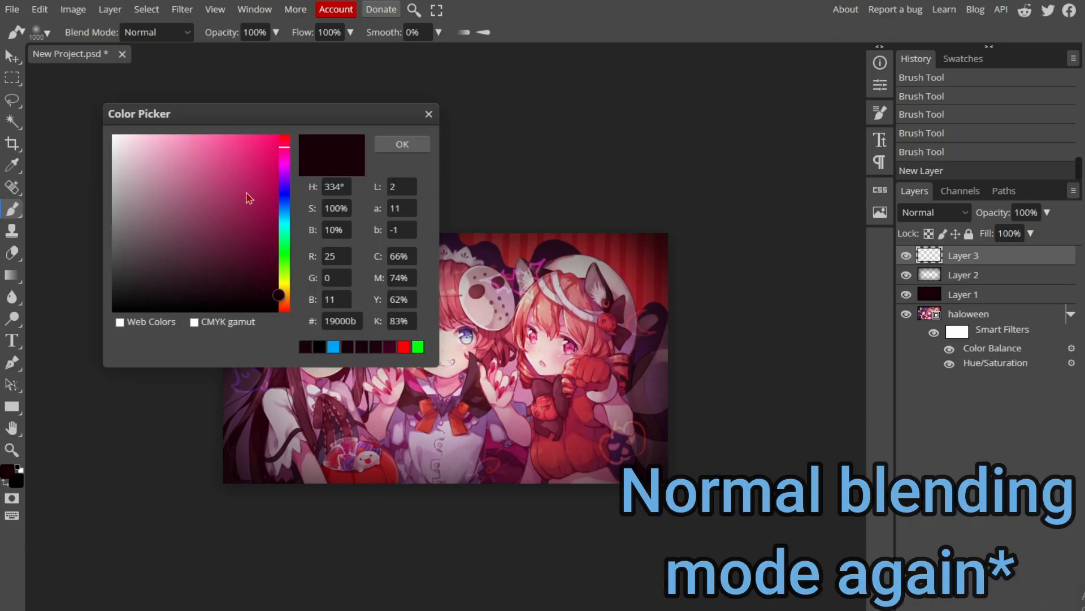
- On a new layer with Normal blending, set the foreground colour to pink ff0060 and brush a frame around the image's edges
{"action": "left_click", "coordinate": [286, 148]}
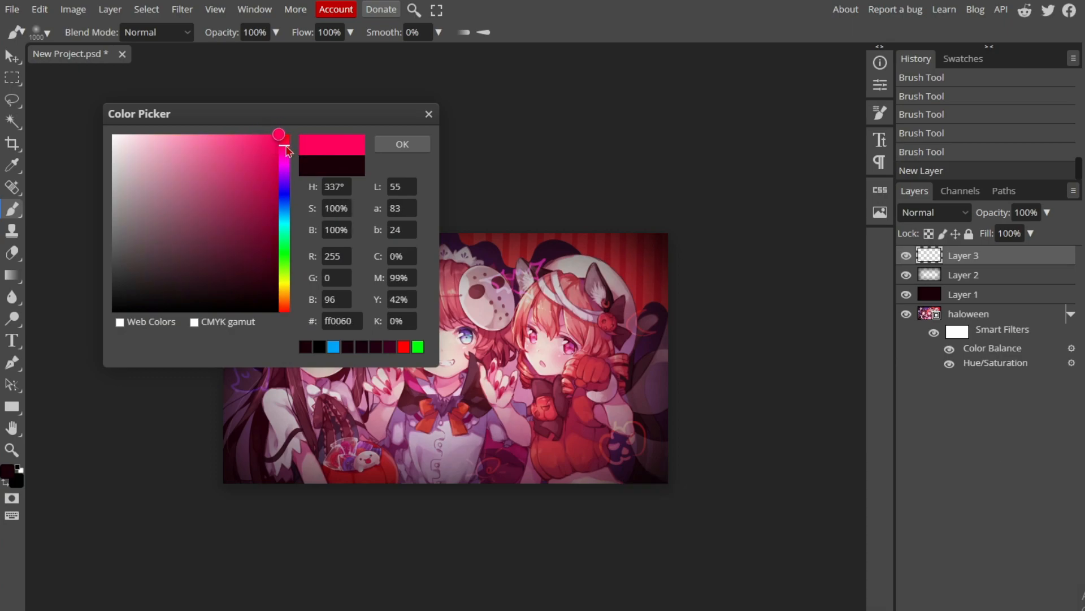
{"action": "left_click", "coordinate": [400, 145]}
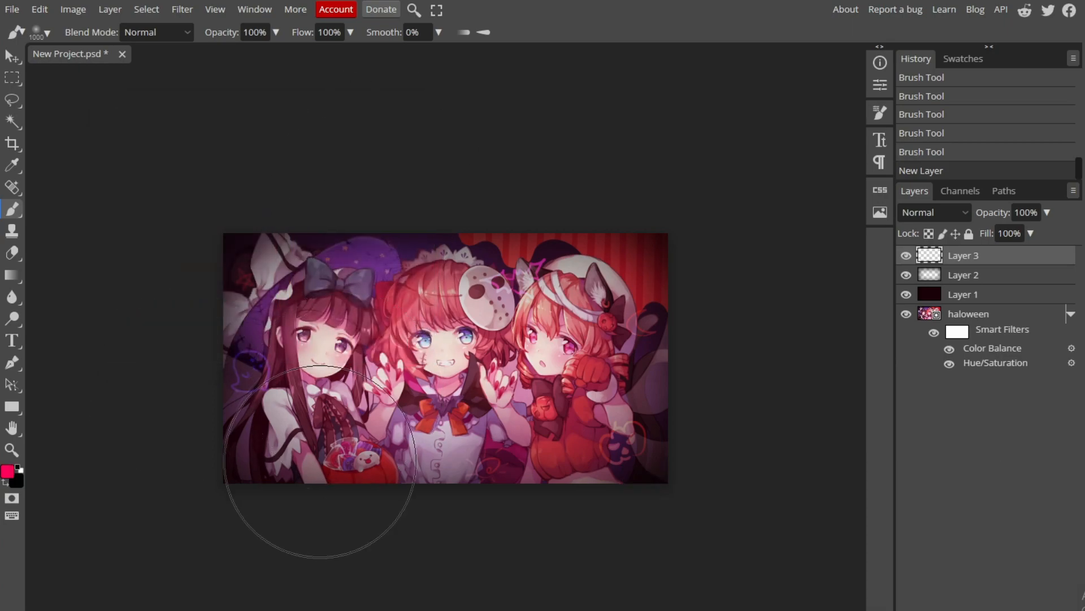
{"action": "left_click", "coordinate": [170, 610]}
{"action": "left_click", "coordinate": [213, 610]}
{"action": "left_click", "coordinate": [684, 610]}
{"action": "left_click_drag", "start_coordinate": [511, 610], "coordinate": [136, 610]}
{"action": "mouse_move", "coordinate": [76, 563]}
{"action": "left_mouse_down"}
{"action": "mouse_move", "coordinate": [74, 500]}
{"action": "mouse_move", "coordinate": [58, 468]}
{"action": "mouse_move", "coordinate": [97, 239]}
{"action": "mouse_move", "coordinate": [178, 98]}
{"action": "mouse_move", "coordinate": [368, 66]}
{"action": "left_mouse_up"}
{"action": "mouse_move", "coordinate": [641, 93]}
{"action": "left_mouse_down"}
{"action": "mouse_move", "coordinate": [801, 193]}
{"action": "mouse_move", "coordinate": [838, 401]}
{"action": "mouse_move", "coordinate": [804, 575]}
{"action": "mouse_move", "coordinate": [134, 601]}
{"action": "mouse_move", "coordinate": [88, 432]}
{"action": "mouse_move", "coordinate": [99, 215]}
{"action": "mouse_move", "coordinate": [340, 91]}
{"action": "mouse_move", "coordinate": [597, 71]}
{"action": "mouse_move", "coordinate": [753, 160]}
{"action": "mouse_move", "coordinate": [828, 416]}
{"action": "mouse_move", "coordinate": [903, 467]}
{"action": "left_mouse_up"}
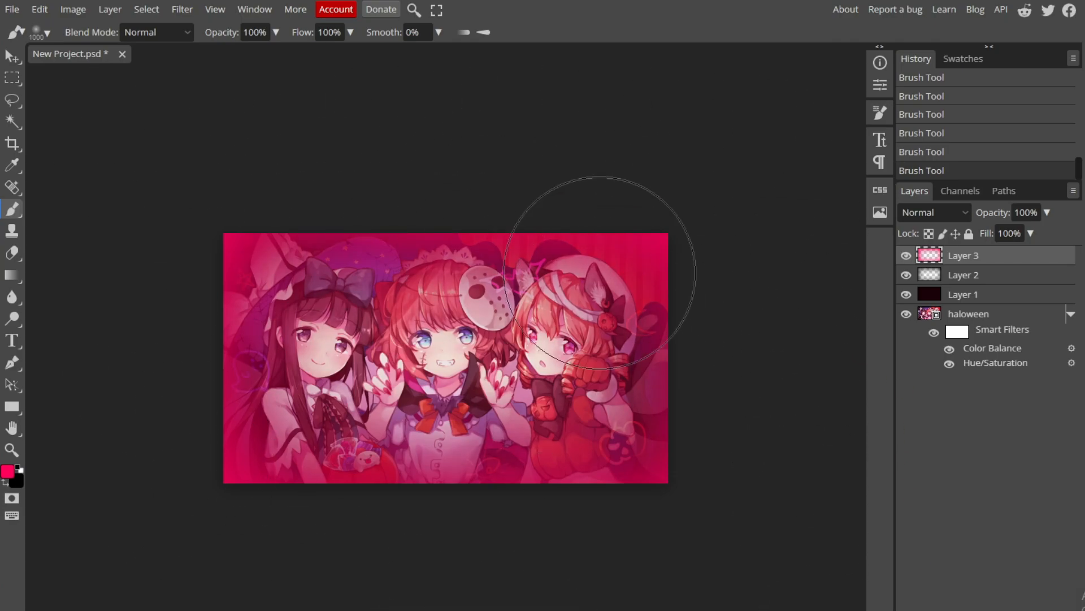
- Compare the pink-framed image with and without the black vignette of Layer 2, leaving the layer visible
{"action": "left_click", "coordinate": [905, 276]}
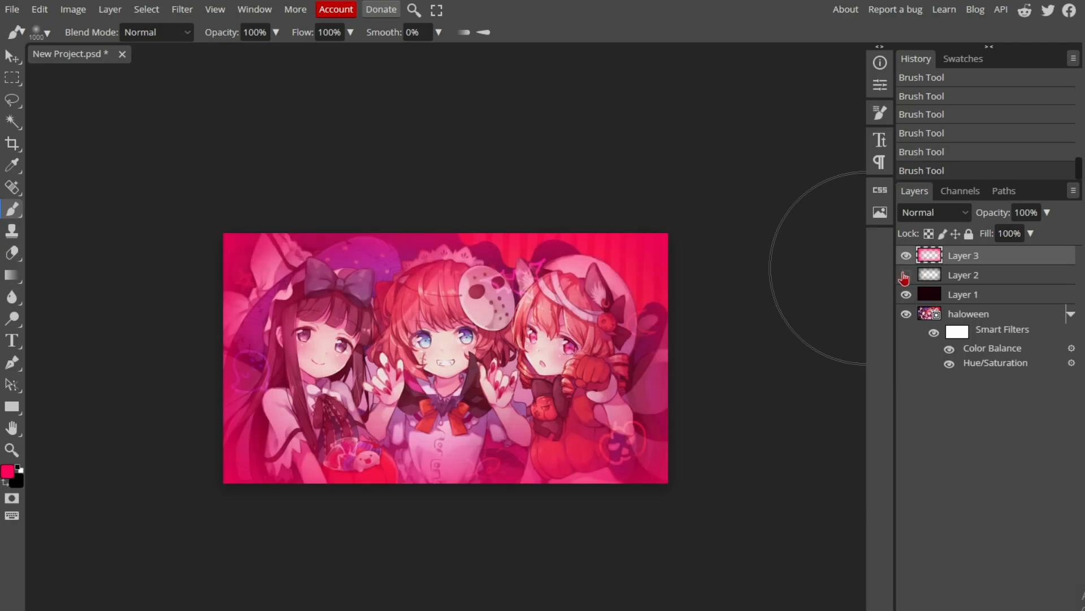
{"action": "double_click", "coordinate": [905, 276]}
{"action": "left_click", "coordinate": [905, 276]}
{"action": "left_click", "coordinate": [905, 276]}
{"action": "left_click", "coordinate": [905, 276]}
{"action": "left_click", "coordinate": [905, 276]}
{"action": "left_click", "coordinate": [906, 276]}
{"action": "left_click", "coordinate": [905, 276]}
{"action": "left_click", "coordinate": [905, 276]}
{"action": "left_click", "coordinate": [905, 276]}
{"action": "left_click", "coordinate": [905, 276]}
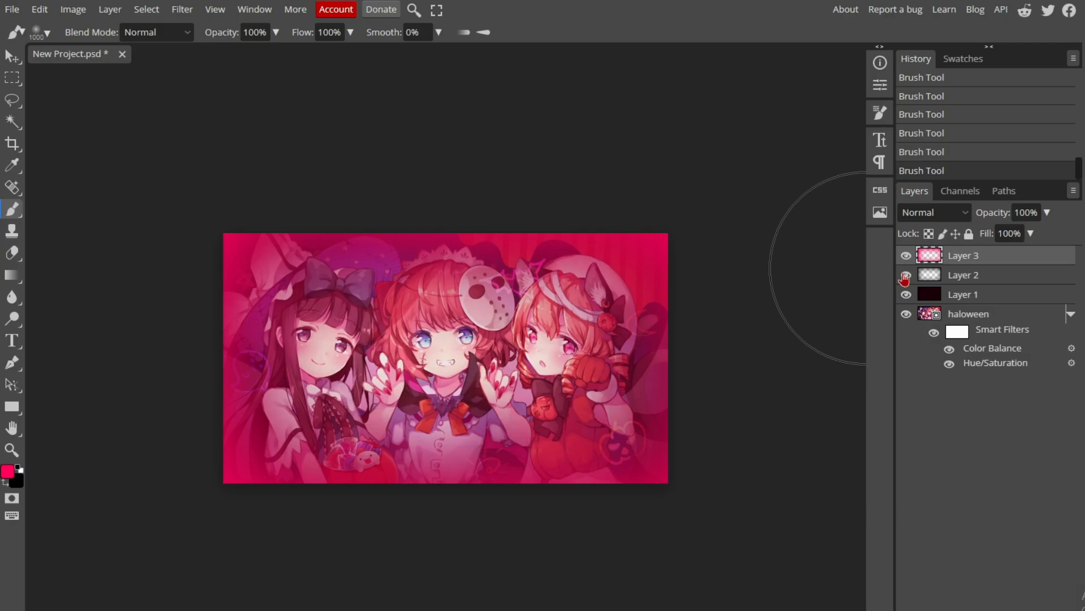
- Apply a Hue/Saturation adjustment with a slightly negative hue to the pink frame on Layer 3
{"action": "left_click", "coordinate": [81, 14]}
{"action": "mouse_move", "coordinate": [112, 63]}
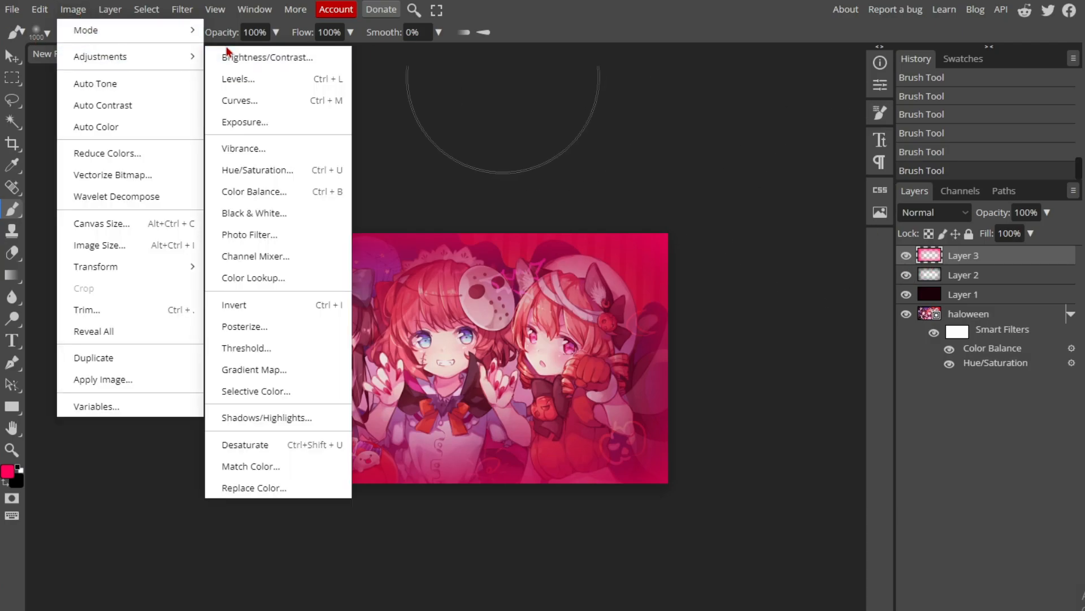
{"action": "left_click", "coordinate": [240, 173]}
{"action": "left_click_drag", "start_coordinate": [899, 180], "coordinate": [898, 184]}
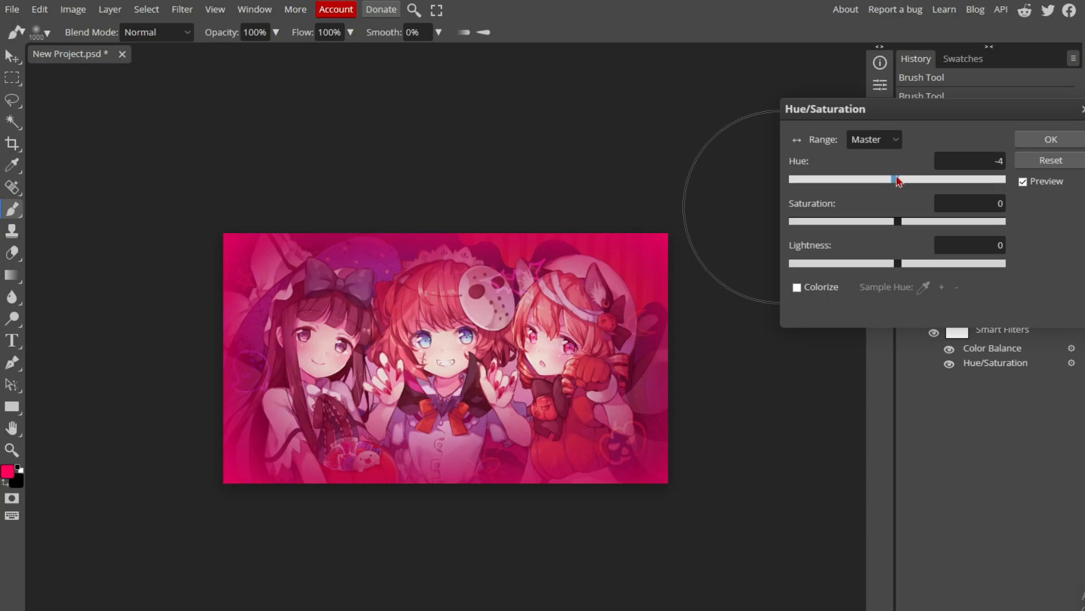
{"action": "left_click", "coordinate": [972, 161]}
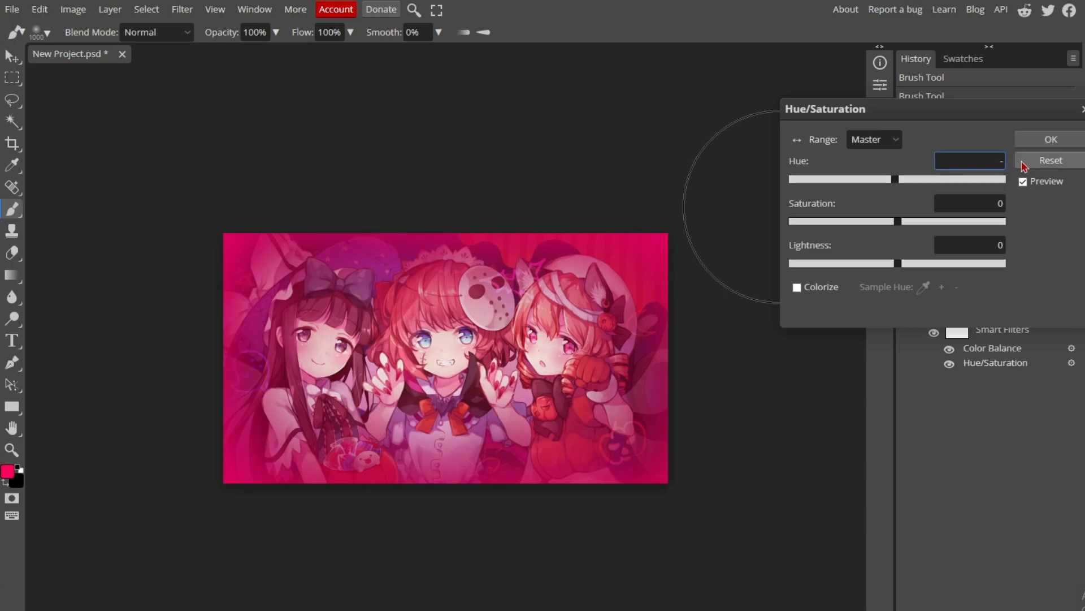
{"action": "left_click", "coordinate": [1051, 139]}
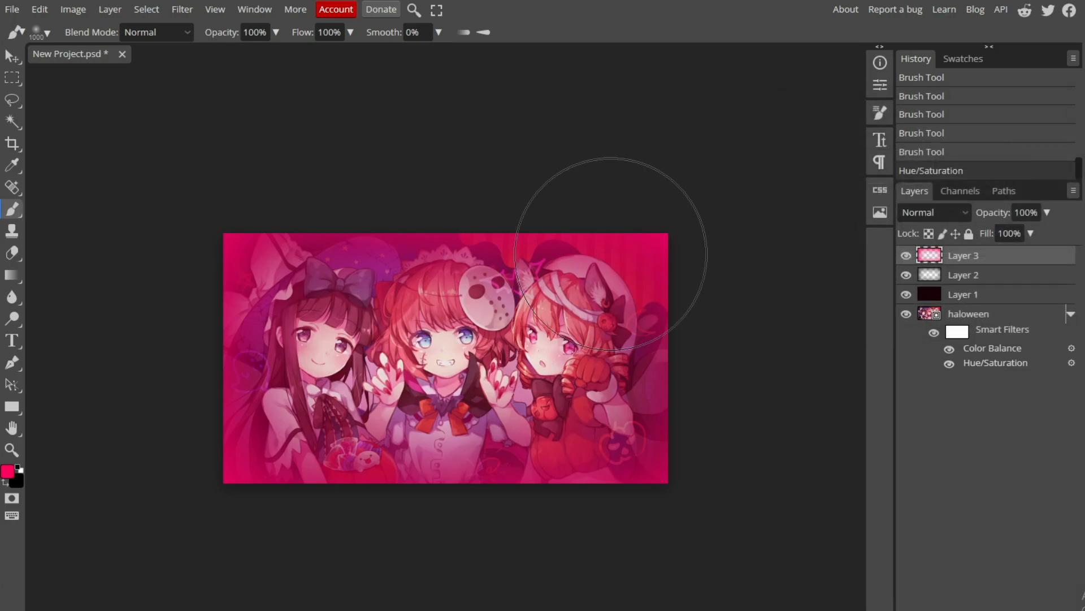
- Load the font archive roadrage-rob_UlrSv.zip for use with the Type tool
{"action": "left_click", "coordinate": [12, 340]}
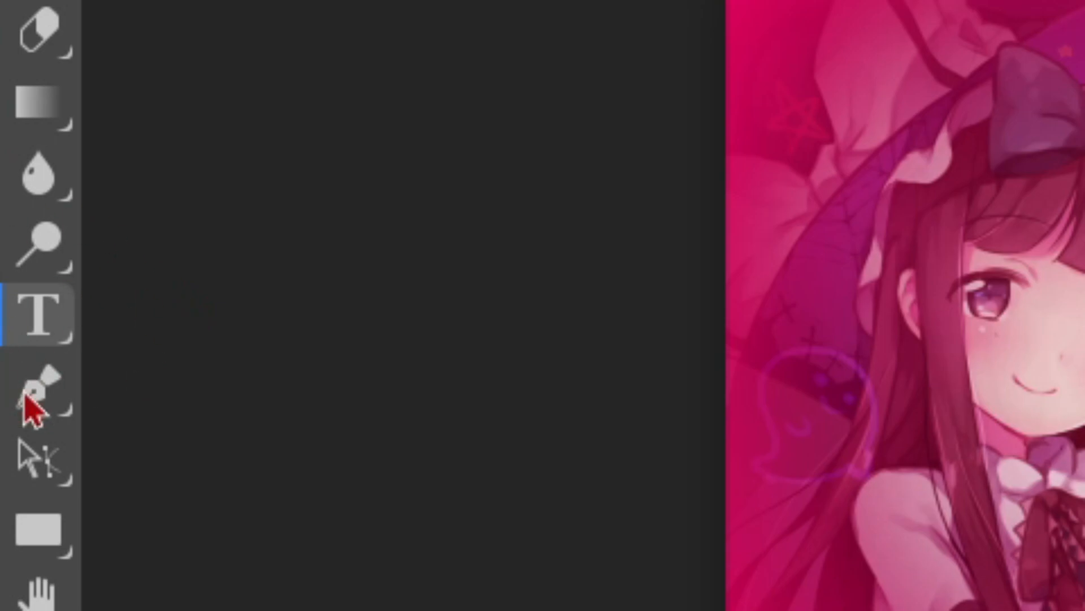
{"action": "left_click", "coordinate": [91, 32]}
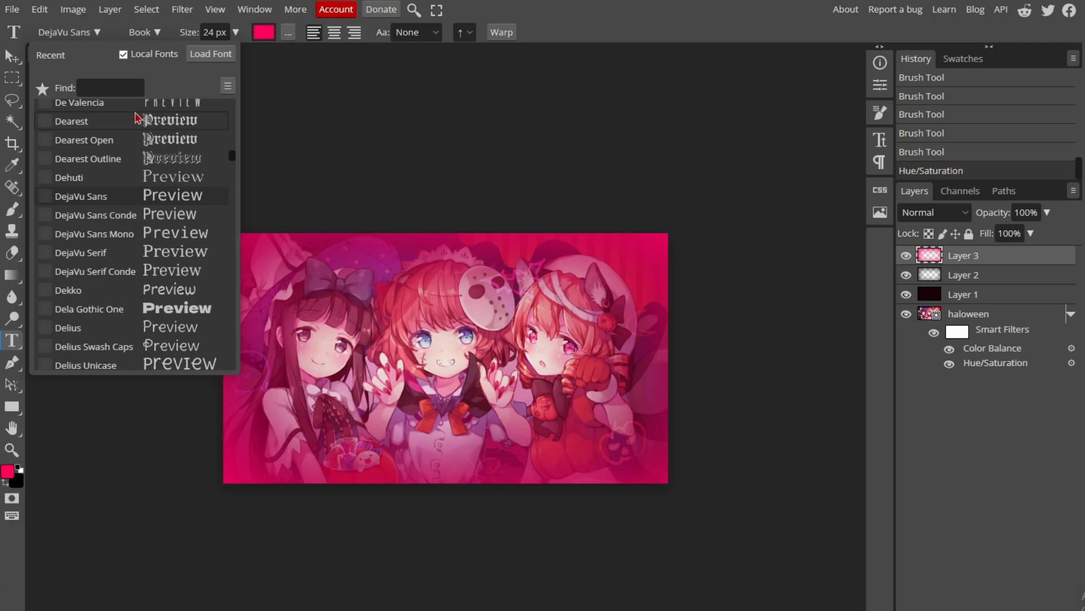
{"action": "left_click", "coordinate": [121, 88]}
{"action": "left_click", "coordinate": [210, 56]}
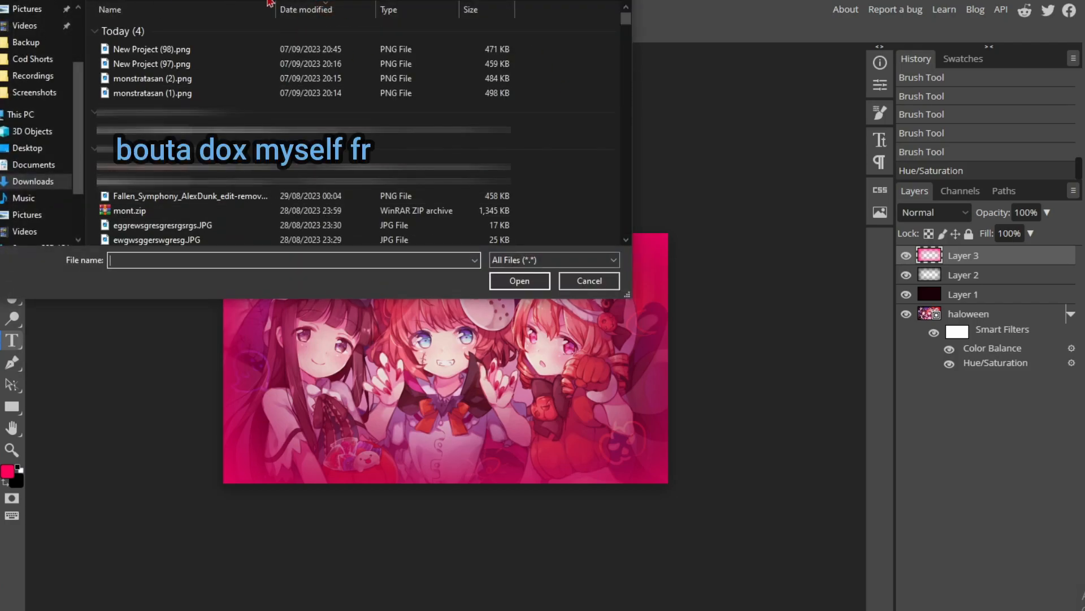
{"action": "left_click", "coordinate": [176, 260]}
{"action": "type", "text": "road"}
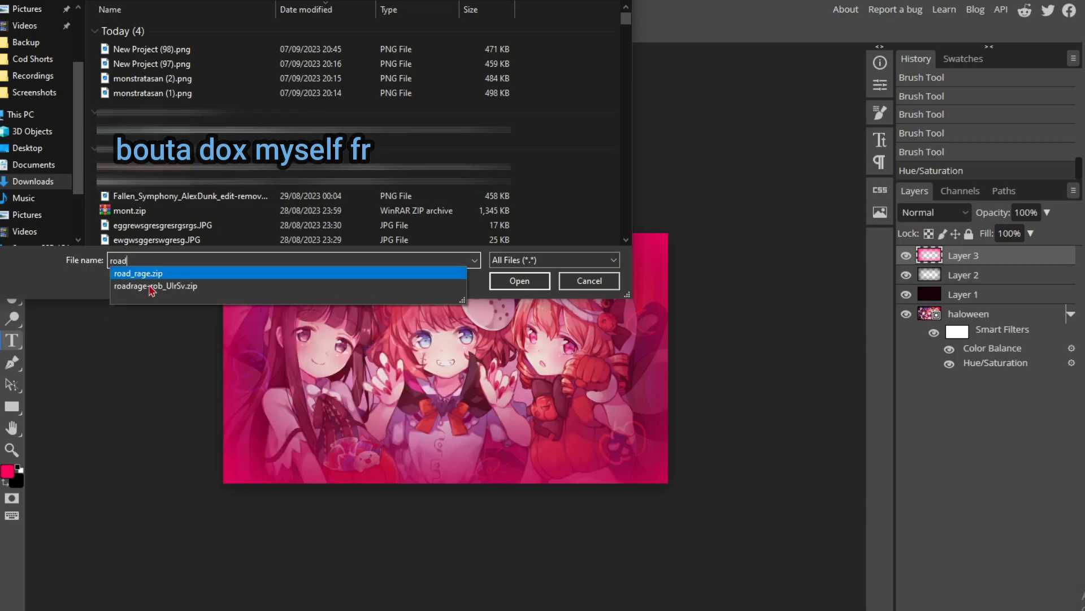
{"action": "left_click", "coordinate": [192, 286]}
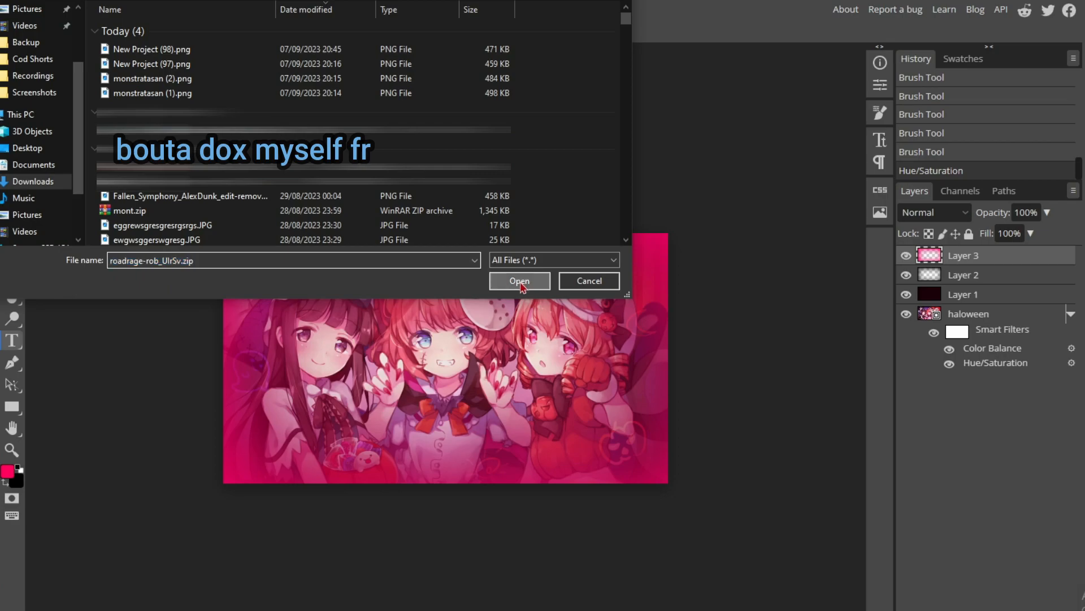
{"action": "left_click", "coordinate": [521, 281]}
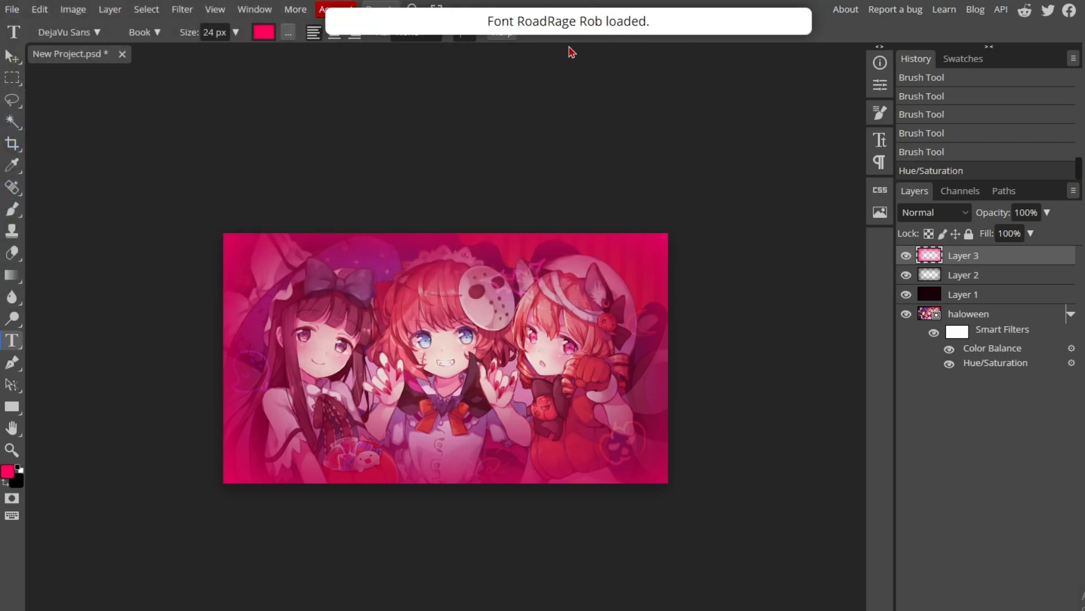
- Add the text DREAM 7* PASS in a wide box across the image's upper half and set its font to RoadRage
{"action": "left_click_drag", "start_coordinate": [253, 254], "coordinate": [630, 352]}
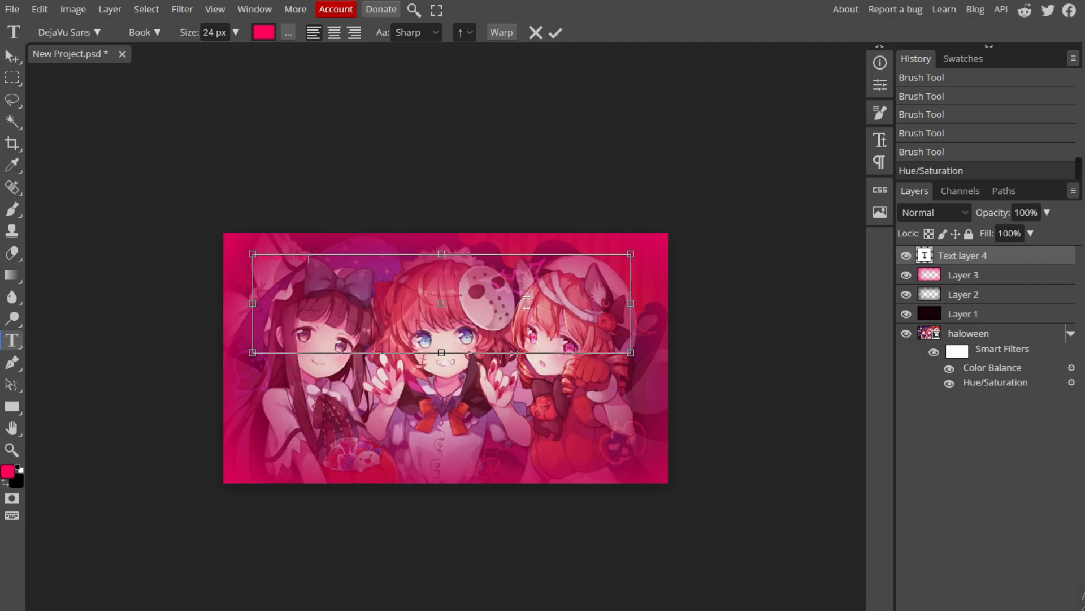
{"action": "left_click_drag", "start_coordinate": [319, 261], "coordinate": [252, 259]}
{"action": "left_click", "coordinate": [68, 32]}
{"action": "left_click", "coordinate": [100, 88]}
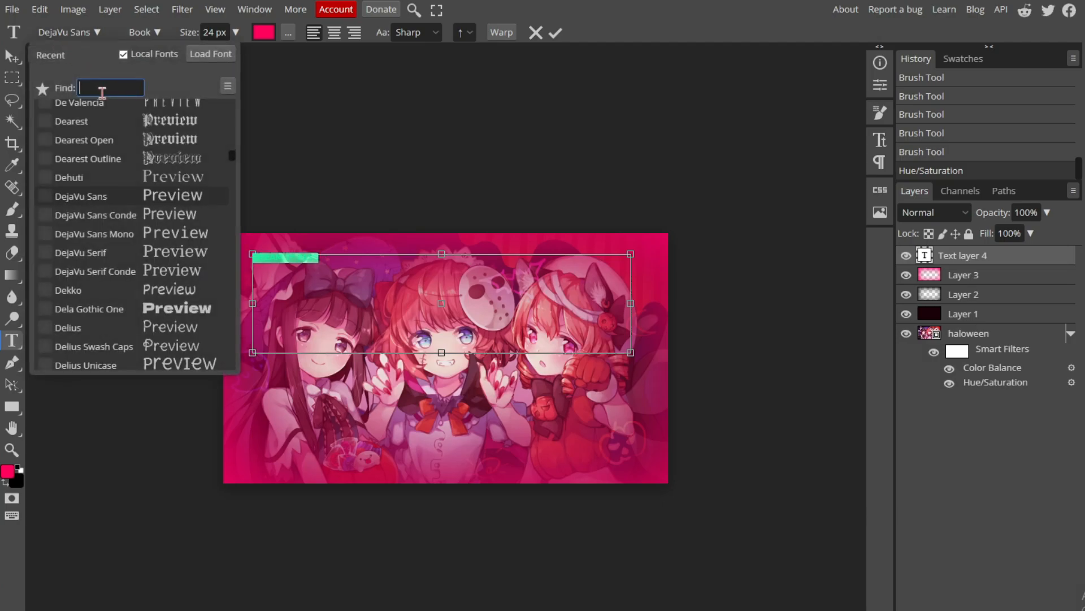
{"action": "type", "text": "Road"}
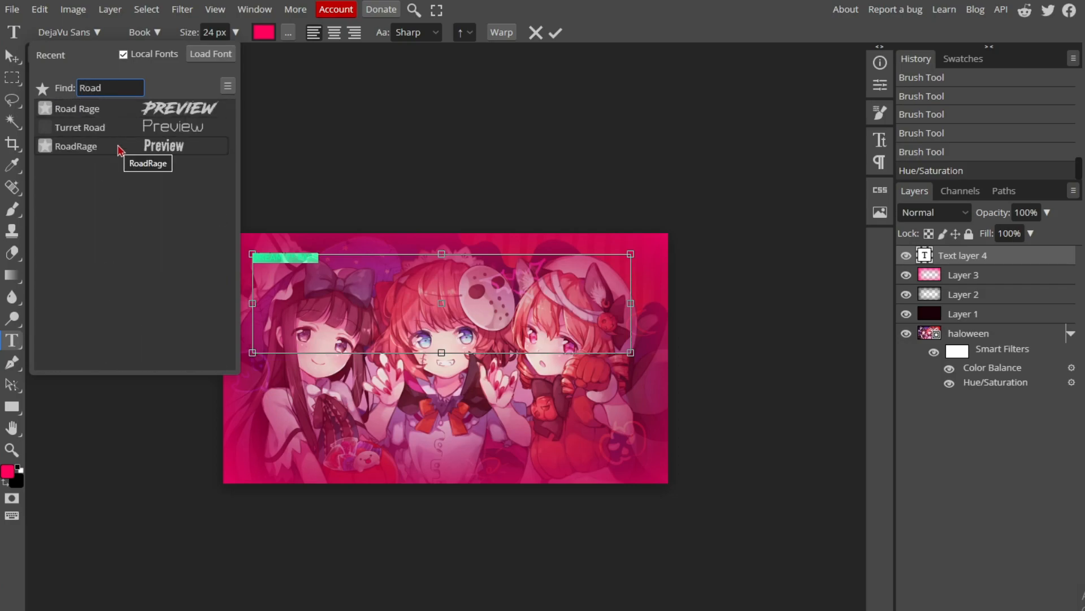
{"action": "left_click", "coordinate": [120, 150]}
- Commit the DREAM 7* PASS text and scale it up to about 867% across the image's upper part
{"action": "left_click", "coordinate": [12, 55]}
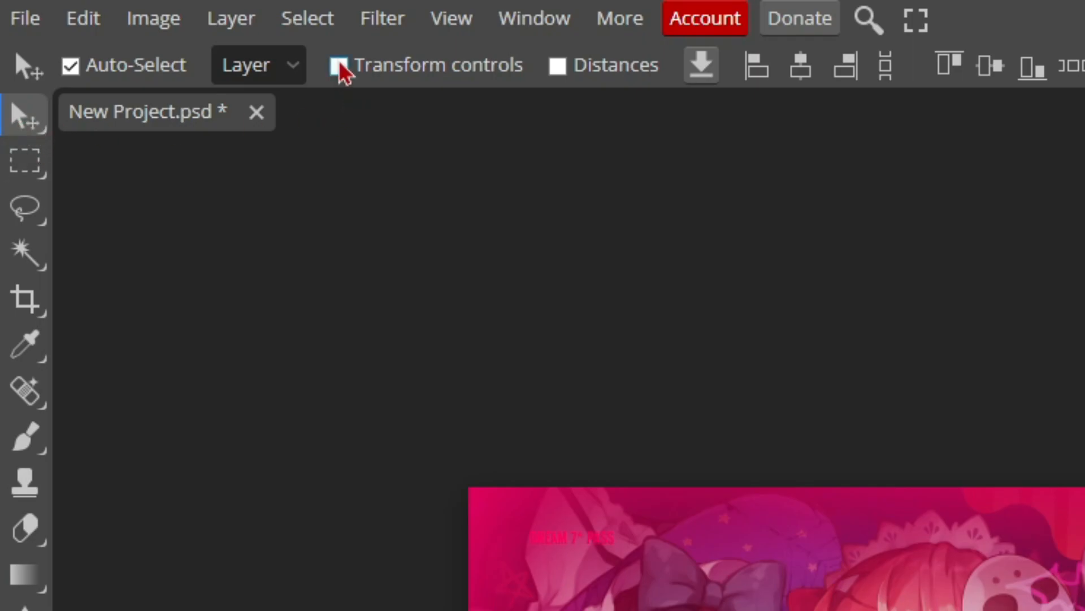
{"action": "left_click", "coordinate": [163, 33]}
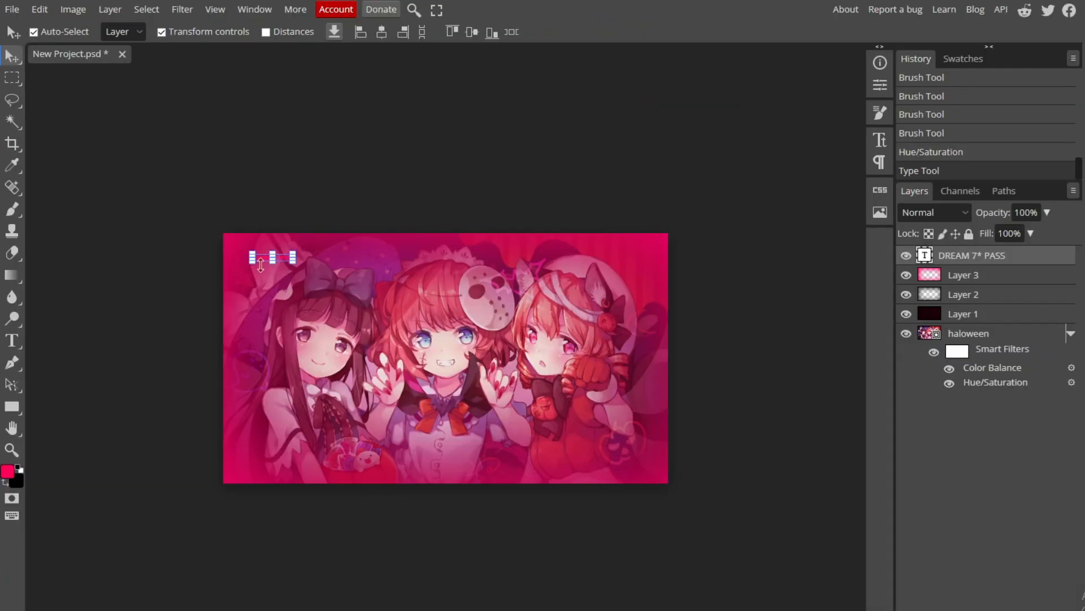
{"action": "left_click_drag", "start_coordinate": [292, 261], "coordinate": [605, 325]}
{"action": "mouse_move", "coordinate": [559, 289]}
{"action": "left_mouse_down"}
{"action": "mouse_move", "coordinate": [568, 286]}
{"action": "mouse_move", "coordinate": [544, 295]}
{"action": "left_mouse_up"}
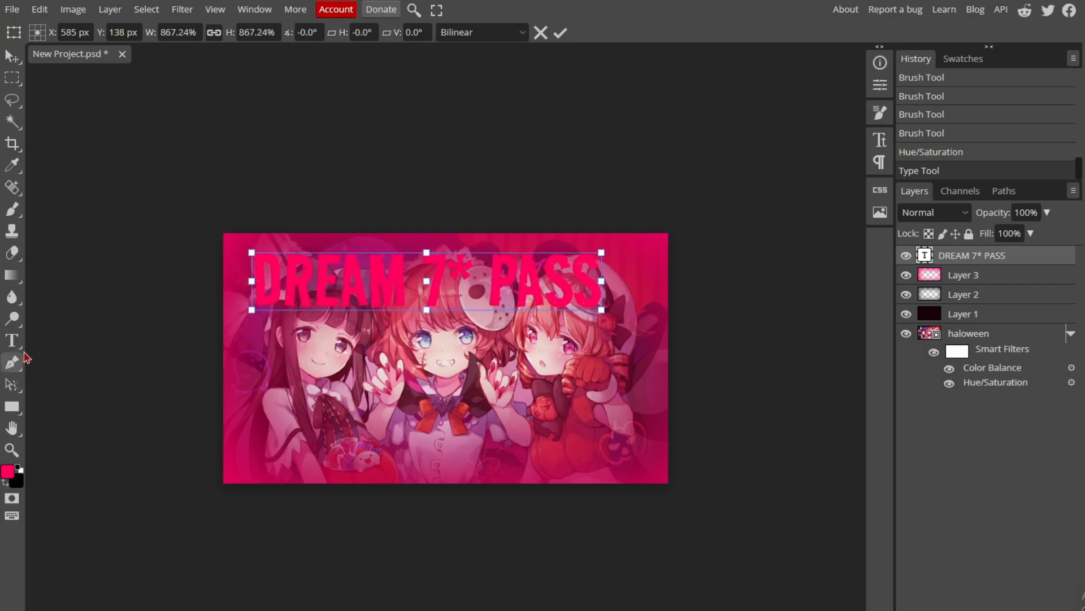
- Change the title to DREAM 7* DT PASS and fit it along the upper edge at 93.85% scale, X 640 px, Y 100 px
{"action": "left_click", "coordinate": [11, 340]}
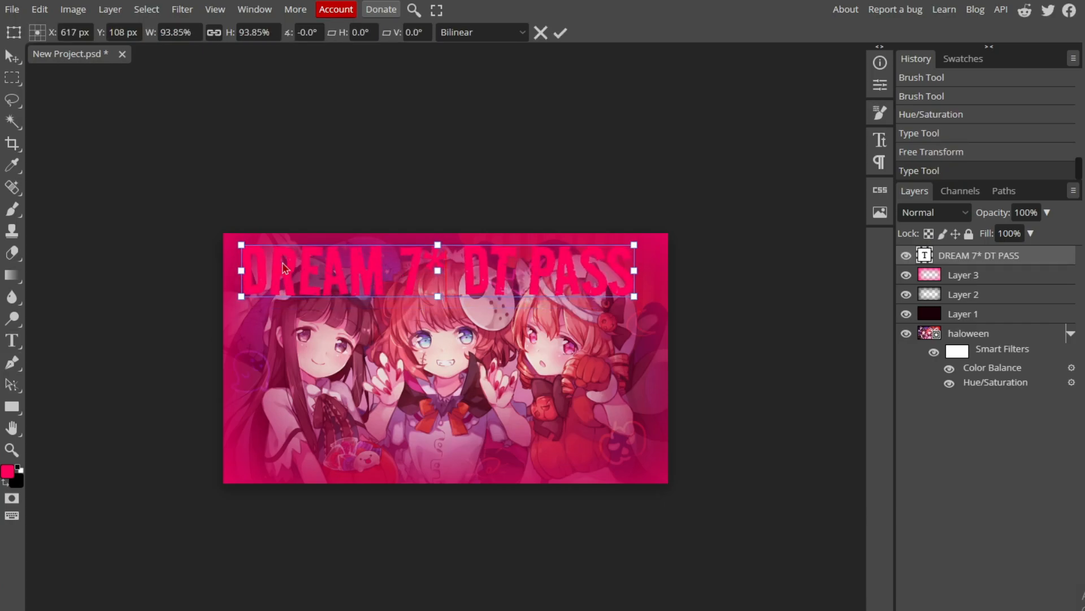
{"action": "left_click_drag", "start_coordinate": [285, 269], "coordinate": [294, 266]}
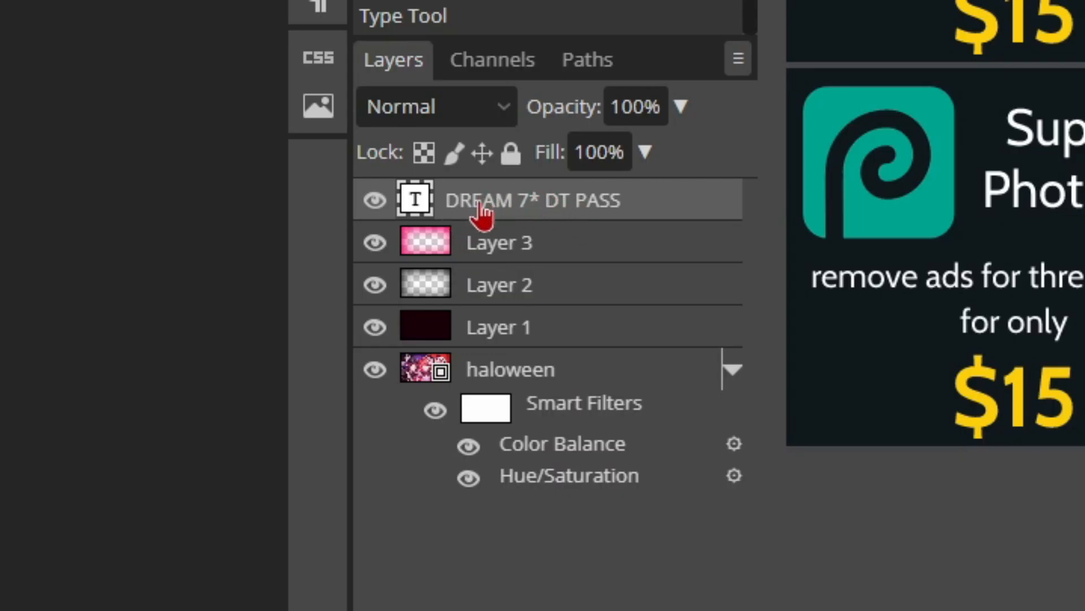
- Add a 14 px black outside stroke to the DREAM 7* DT PASS title through its layer style
{"action": "right_click", "coordinate": [516, 218]}
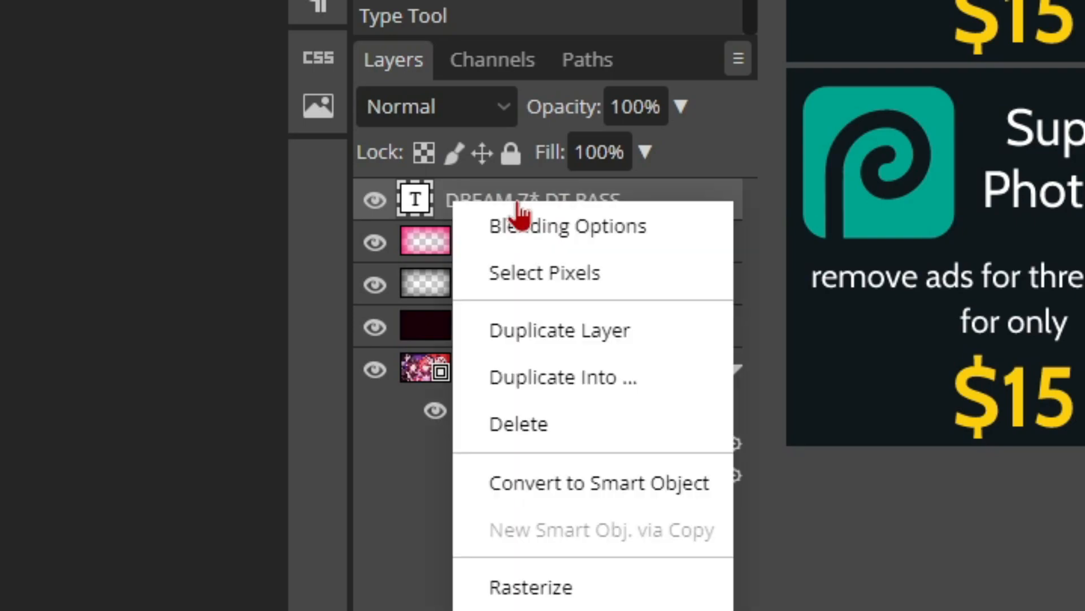
{"action": "left_click", "coordinate": [565, 227]}
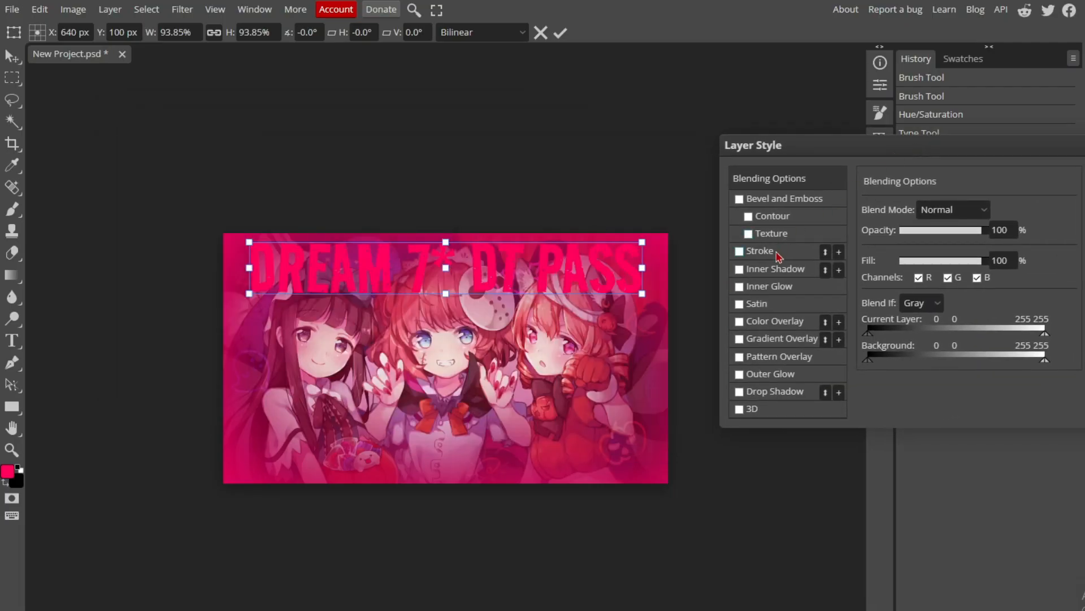
{"action": "left_click", "coordinate": [761, 251]}
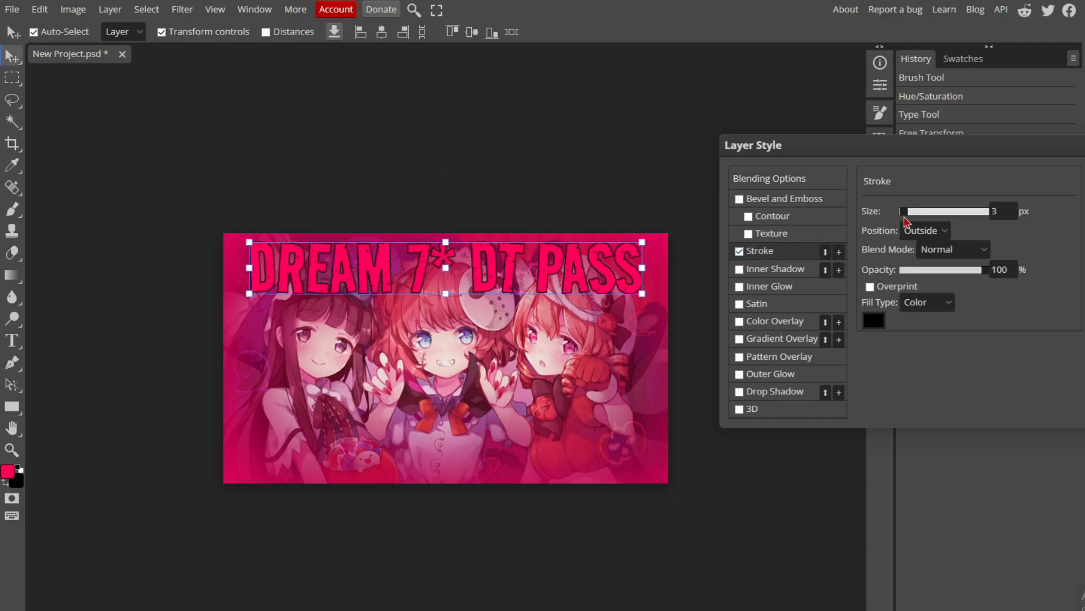
{"action": "left_click_drag", "start_coordinate": [909, 220], "coordinate": [911, 218]}
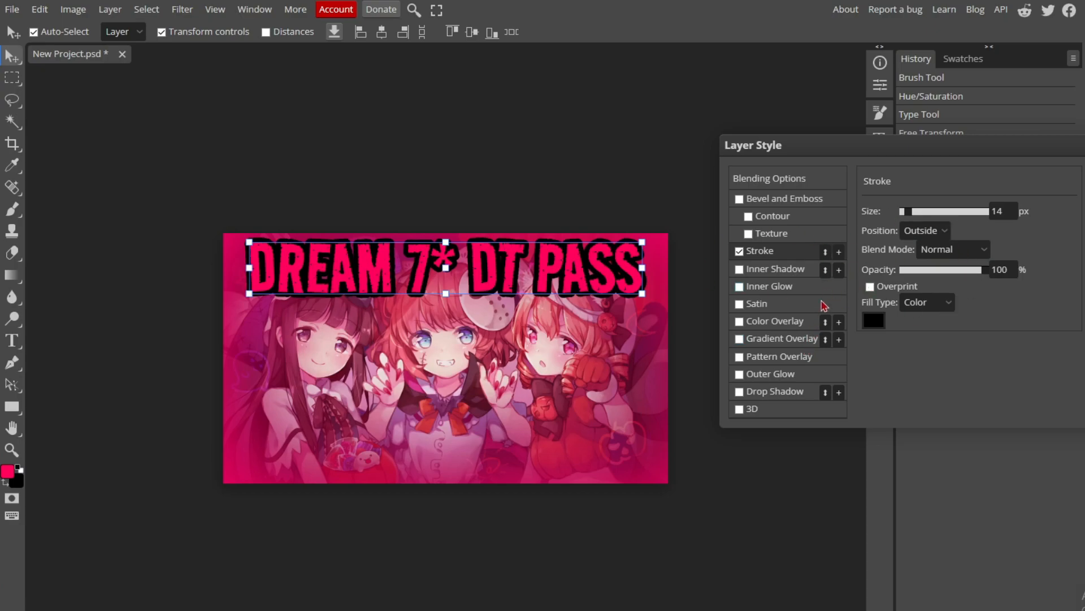
- Add a drop shadow to the title with 100% opacity, 24 px distance, 19% spread and 25 px size
{"action": "left_click", "coordinate": [771, 392]}
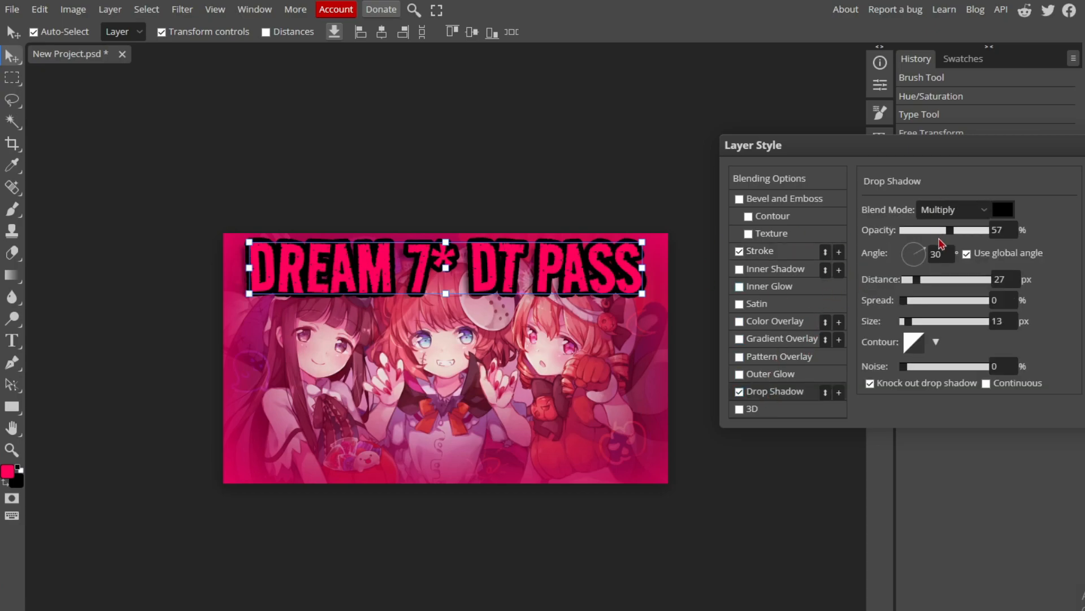
{"action": "mouse_move", "coordinate": [916, 285]}
{"action": "left_mouse_down"}
{"action": "mouse_move", "coordinate": [911, 301]}
{"action": "mouse_move", "coordinate": [924, 302]}
{"action": "left_mouse_up"}
{"action": "mouse_move", "coordinate": [903, 321]}
{"action": "left_mouse_down"}
{"action": "mouse_move", "coordinate": [917, 324]}
{"action": "mouse_move", "coordinate": [927, 300]}
{"action": "mouse_move", "coordinate": [915, 281]}
{"action": "left_mouse_up"}
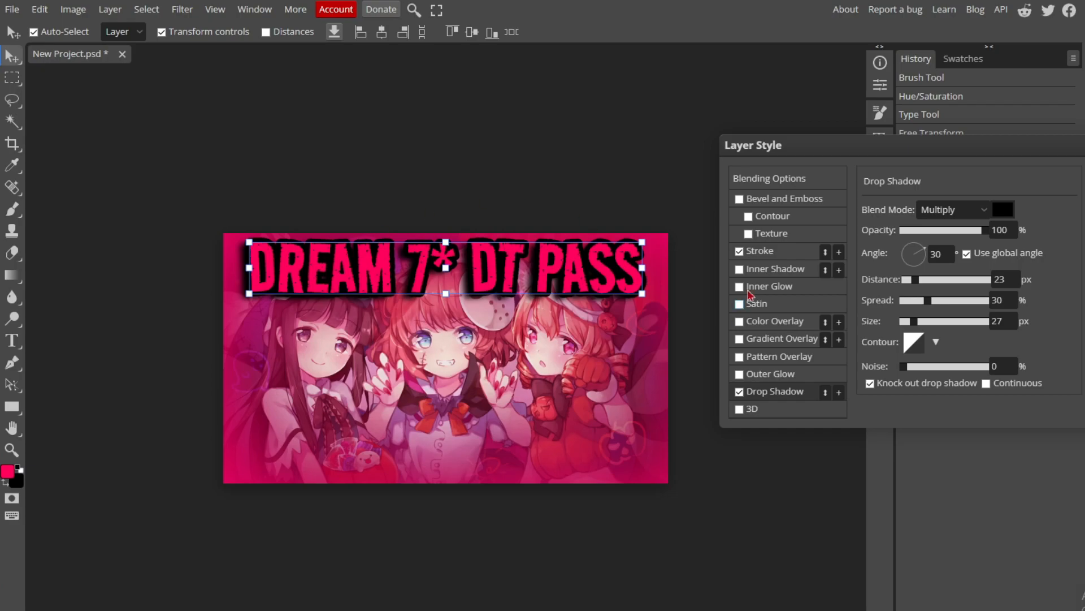
{"action": "left_click_drag", "start_coordinate": [915, 299], "coordinate": [913, 299]}
{"action": "left_click_drag", "start_coordinate": [915, 279], "coordinate": [916, 280]}
{"action": "left_click_drag", "start_coordinate": [914, 322], "coordinate": [913, 321]}
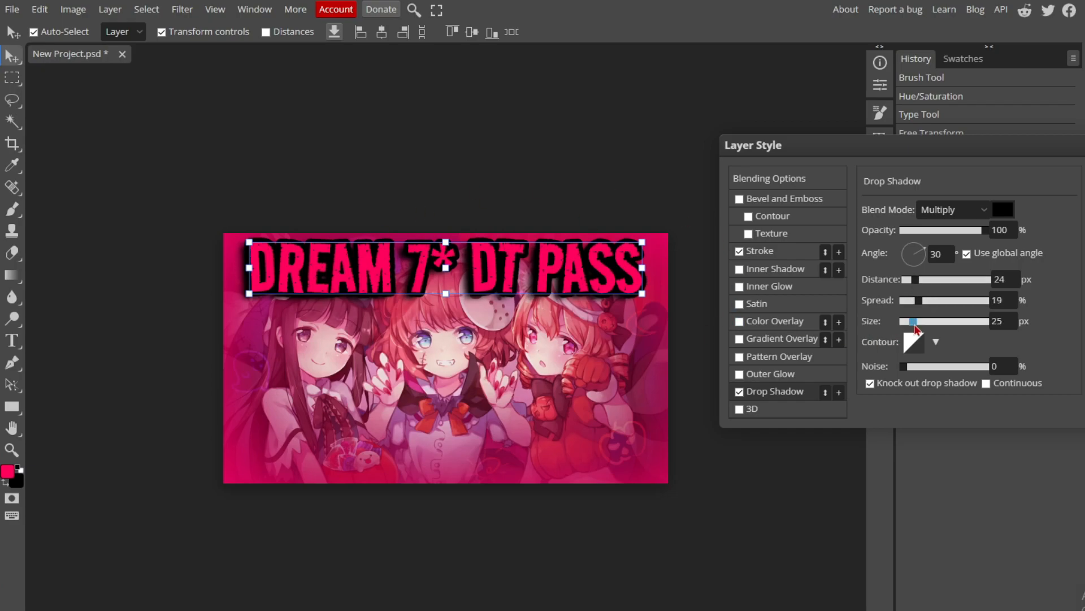
- Add a gradient overlay to the title and set its black stop to the pink dc025d sampled from the image
{"action": "left_click", "coordinate": [780, 339]}
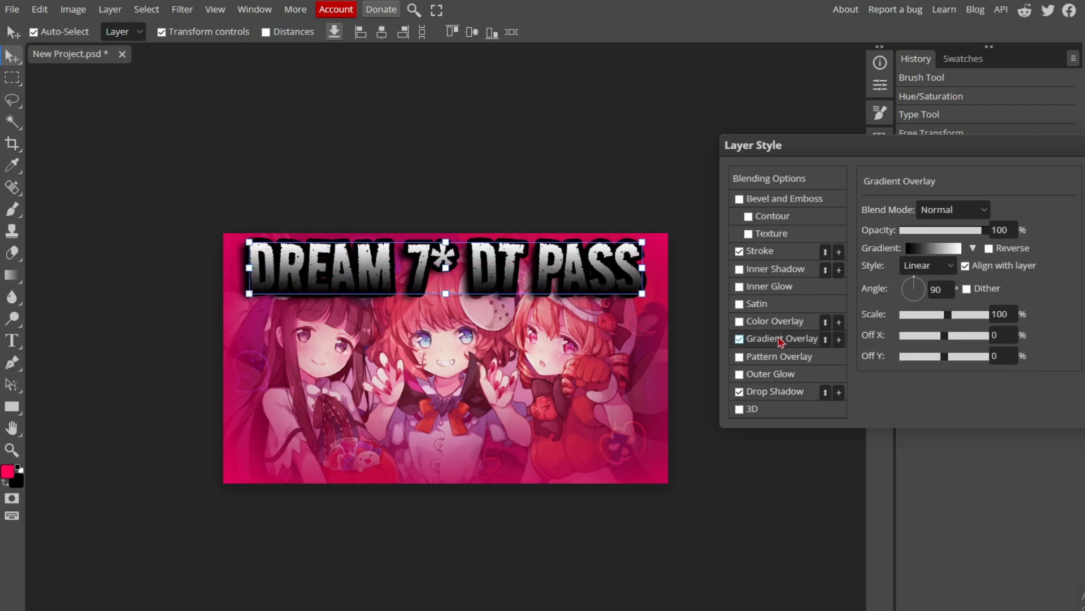
{"action": "left_click", "coordinate": [936, 254]}
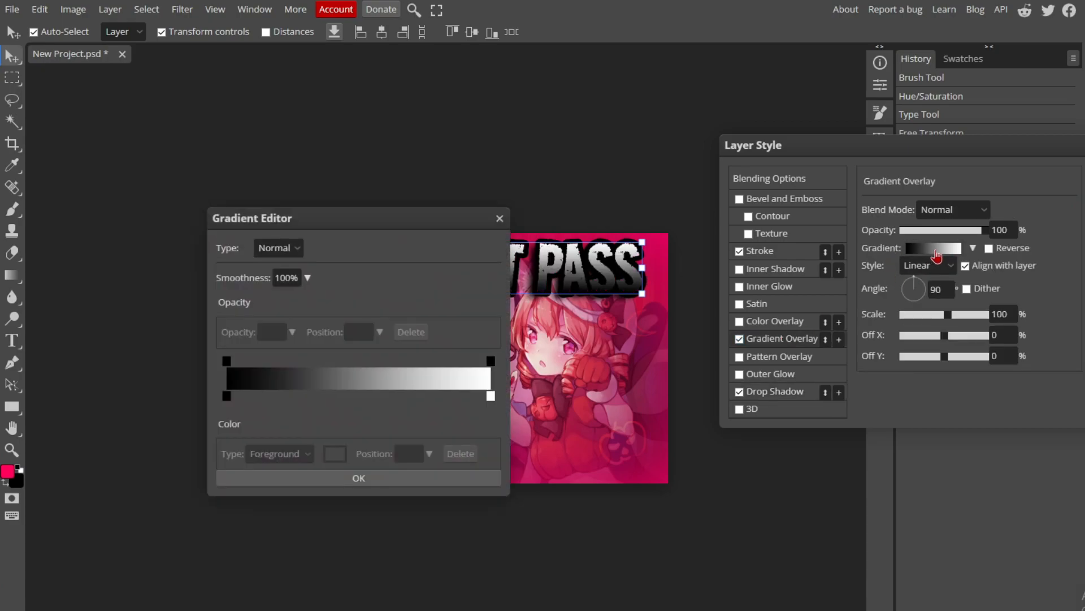
{"action": "left_click_drag", "start_coordinate": [364, 228], "coordinate": [849, 184]}
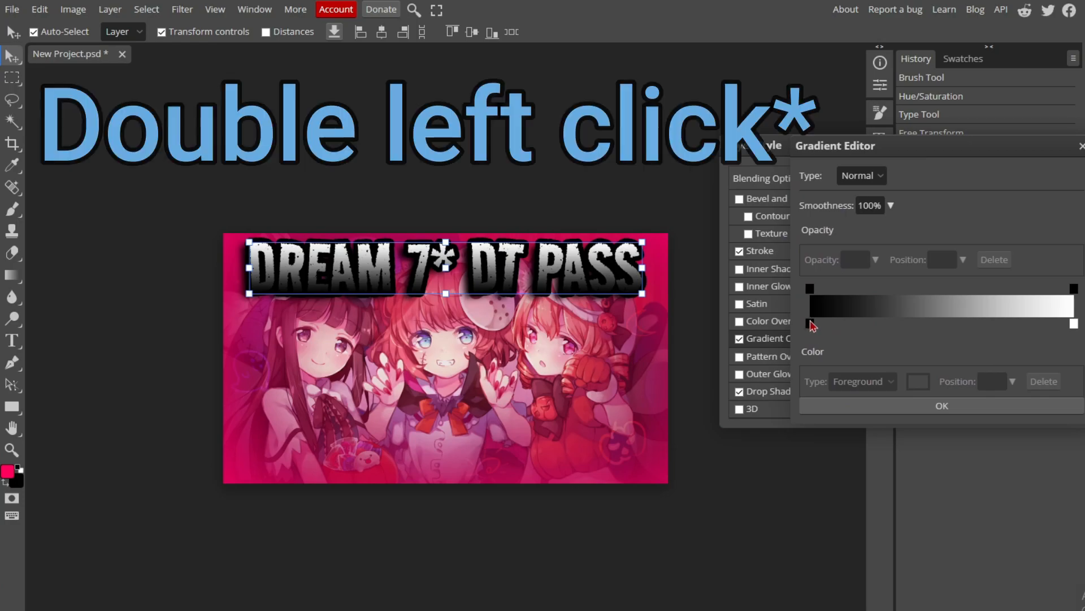
{"action": "double_click", "coordinate": [810, 323]}
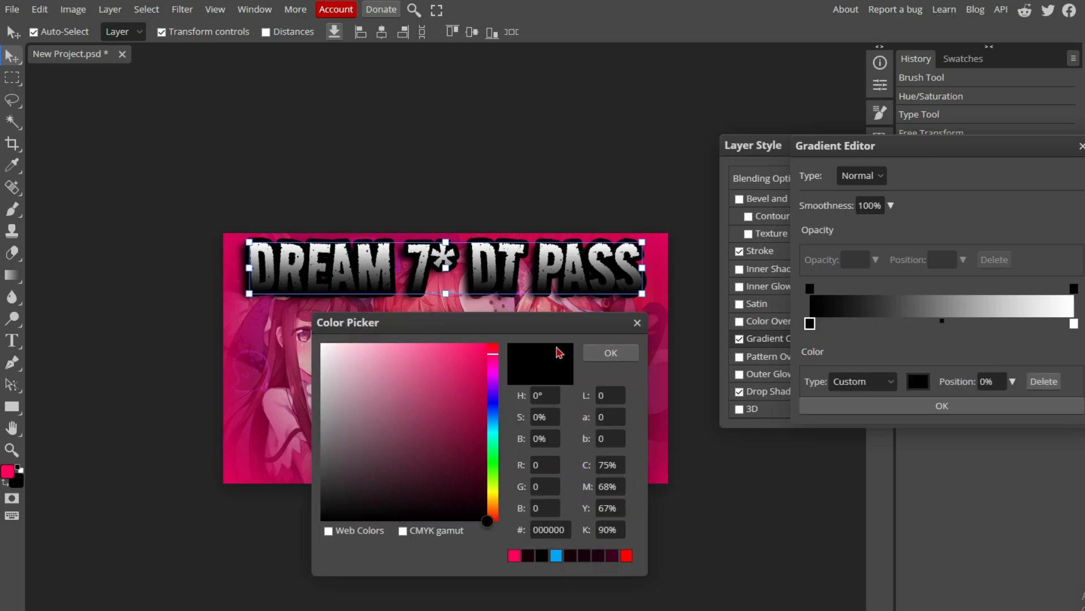
{"action": "left_click_drag", "start_coordinate": [542, 328], "coordinate": [984, 254]}
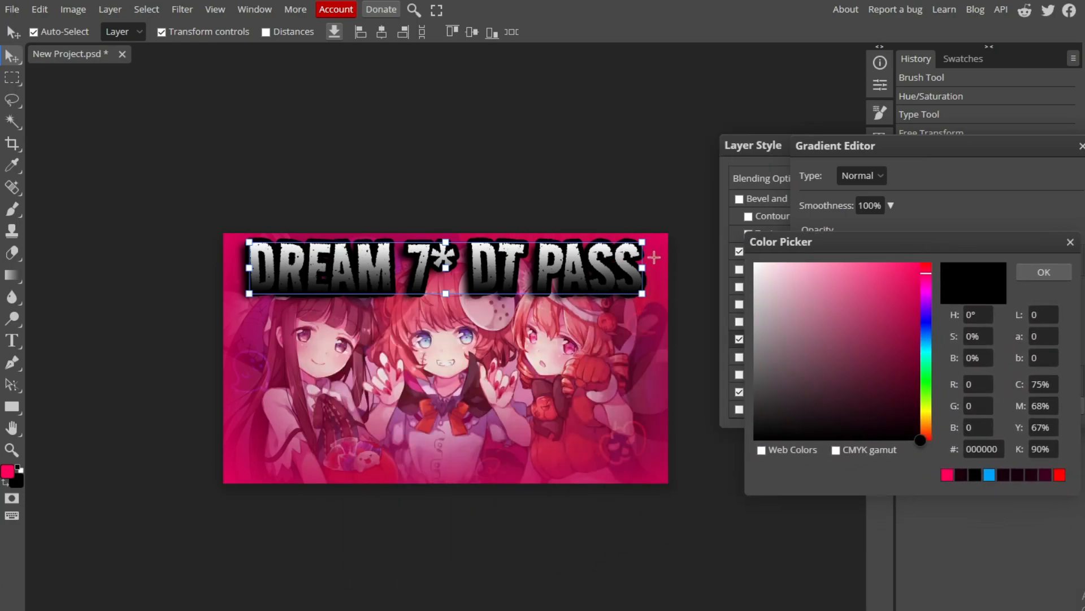
{"action": "left_click", "coordinate": [663, 241]}
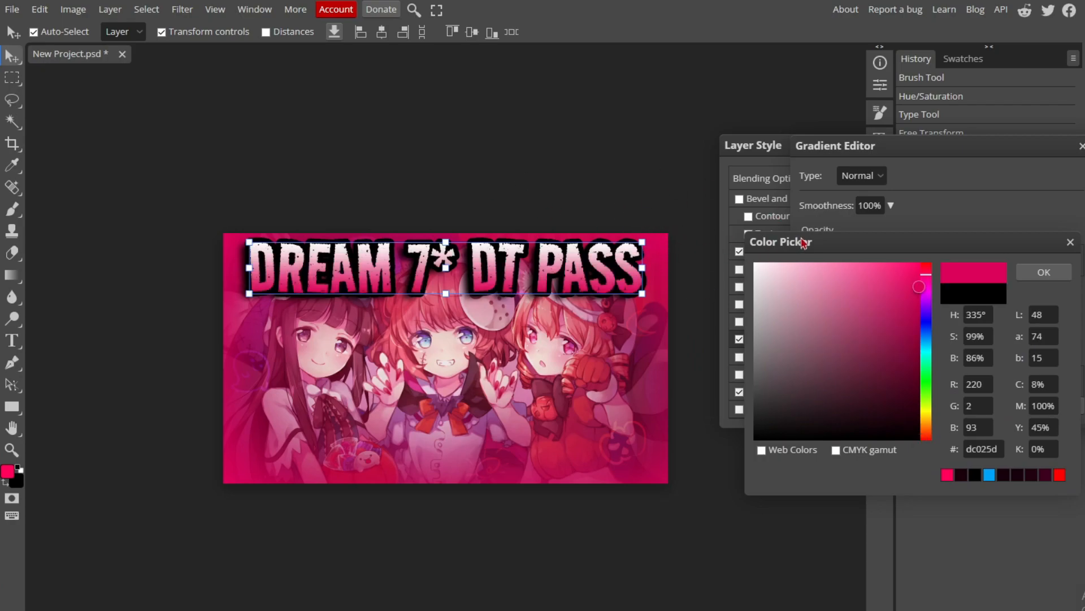
{"action": "left_click", "coordinate": [1027, 276]}
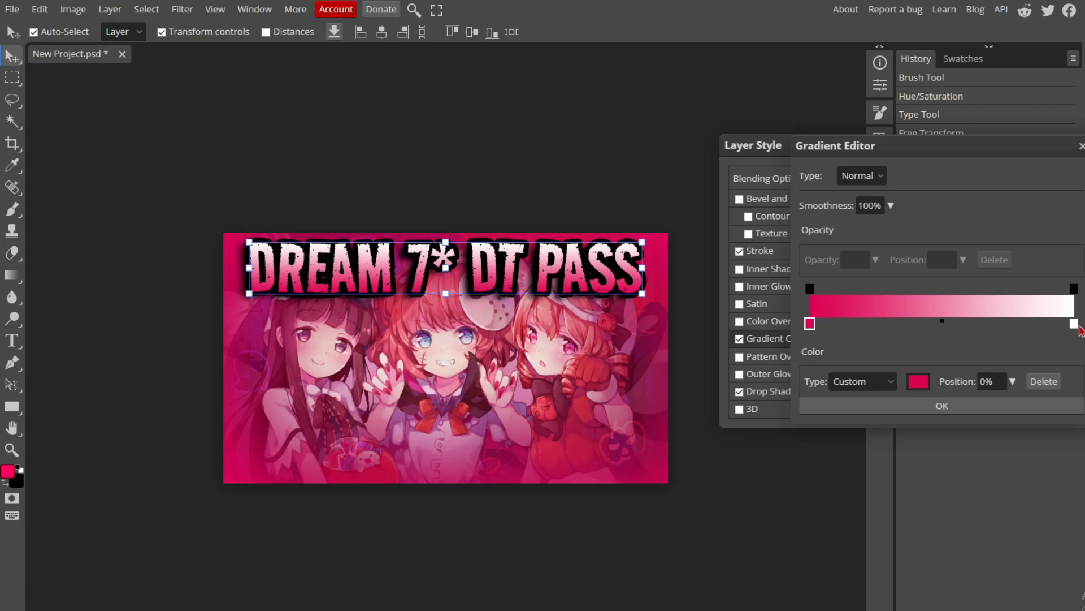
- Recolour the white end stop of the title's gradient to magenta
{"action": "double_click", "coordinate": [1074, 324]}
{"action": "left_click_drag", "start_coordinate": [921, 331], "coordinate": [920, 262]}
{"action": "left_click", "coordinate": [1030, 276]}
- Try the magenta gradient stop at several positions and return it to the end of the gradient
{"action": "left_click_drag", "start_coordinate": [1074, 323], "coordinate": [929, 324]}
{"action": "left_click", "coordinate": [832, 323]}
{"action": "left_click_drag", "start_coordinate": [857, 327], "coordinate": [1074, 325]}
{"action": "left_click_drag", "start_coordinate": [931, 330], "coordinate": [893, 325]}
{"action": "left_click_drag", "start_coordinate": [1074, 326], "coordinate": [810, 326]}
{"action": "left_click", "coordinate": [894, 323]}
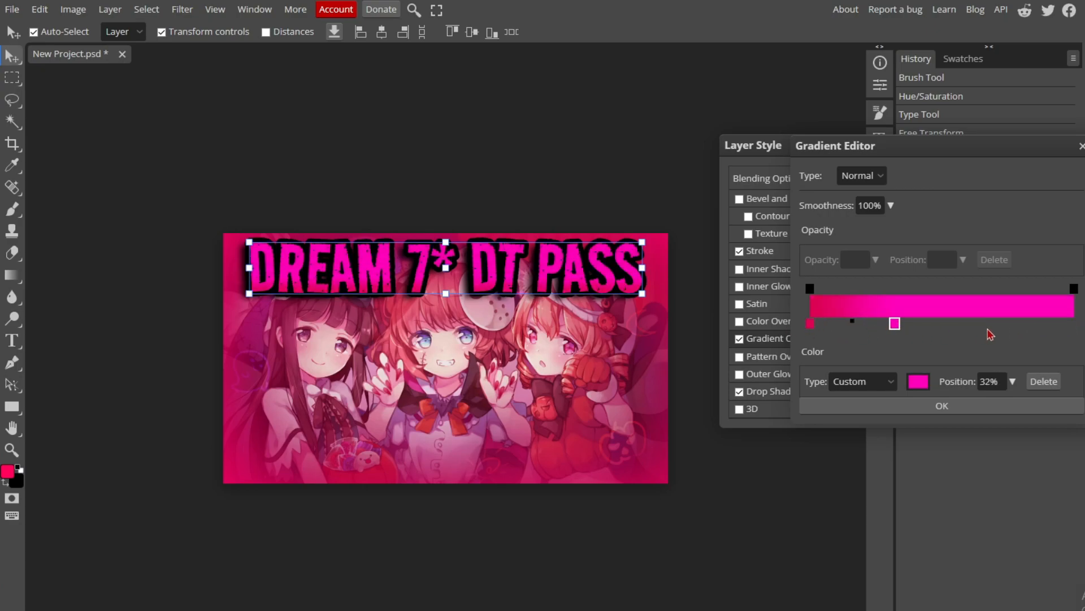
{"action": "left_click_drag", "start_coordinate": [894, 324], "coordinate": [1073, 324]}
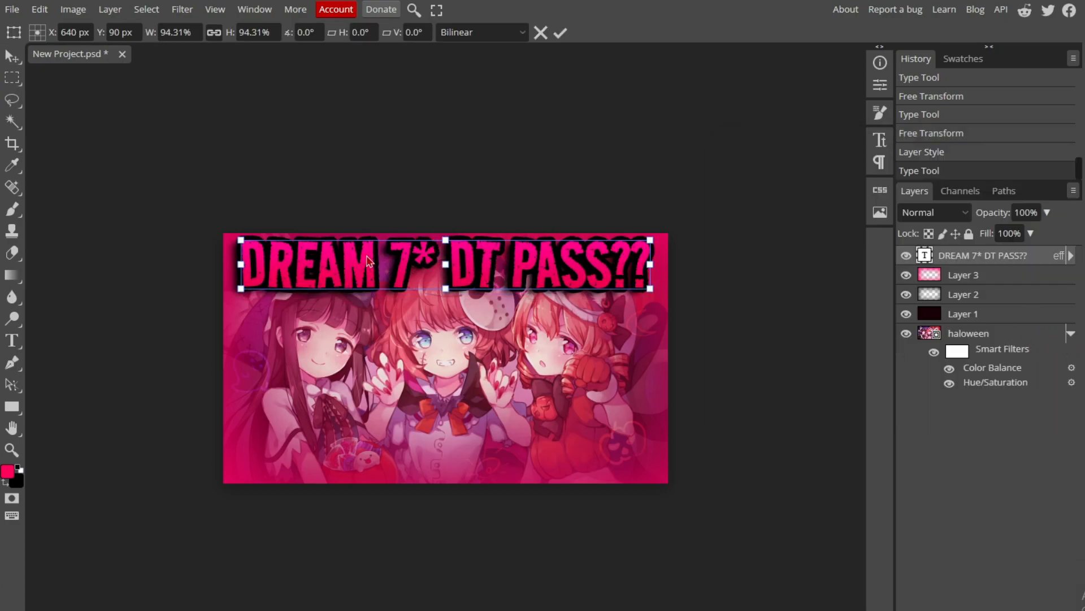
- Extend the title to DREAM 7* DT PASS??, place it at 94.31% scale, X 640 px, Y 94 px, and hide the transform controls
{"action": "left_click_drag", "start_coordinate": [368, 262], "coordinate": [371, 263]}
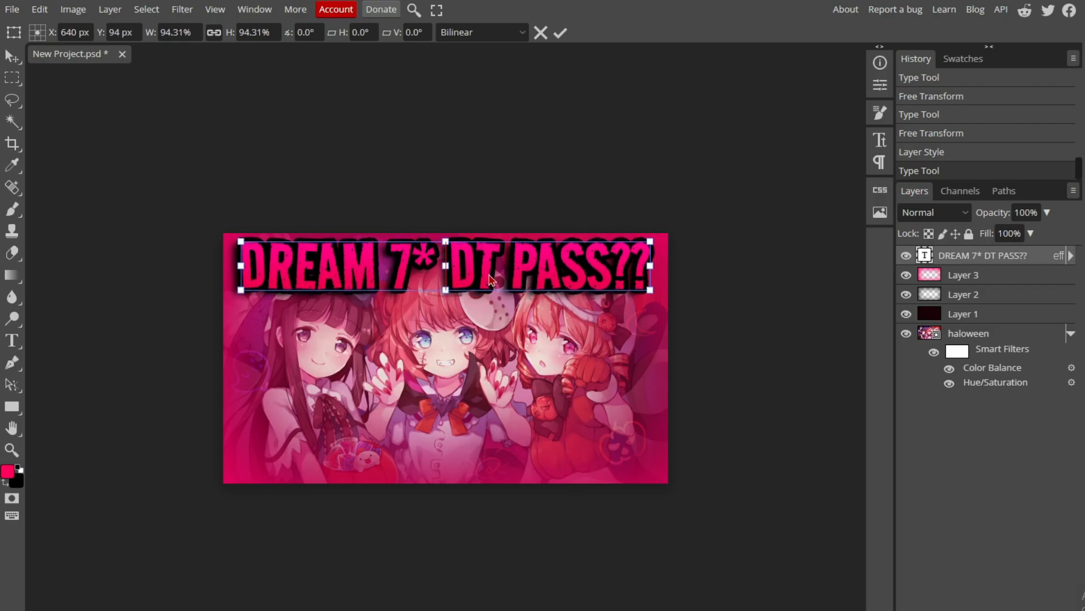
{"action": "left_click", "coordinate": [12, 57]}
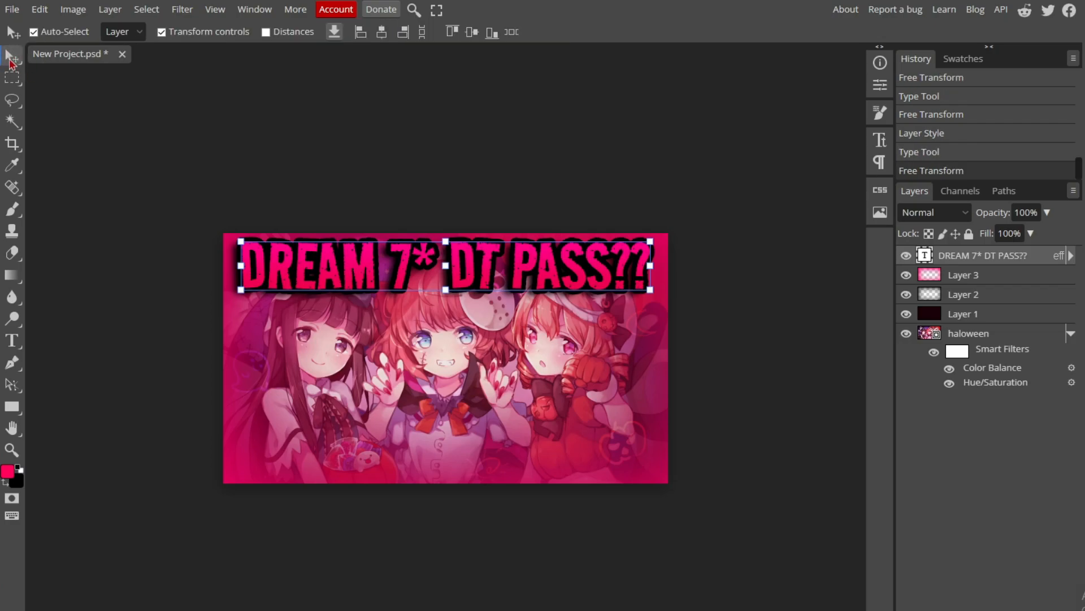
{"action": "left_click", "coordinate": [161, 32]}
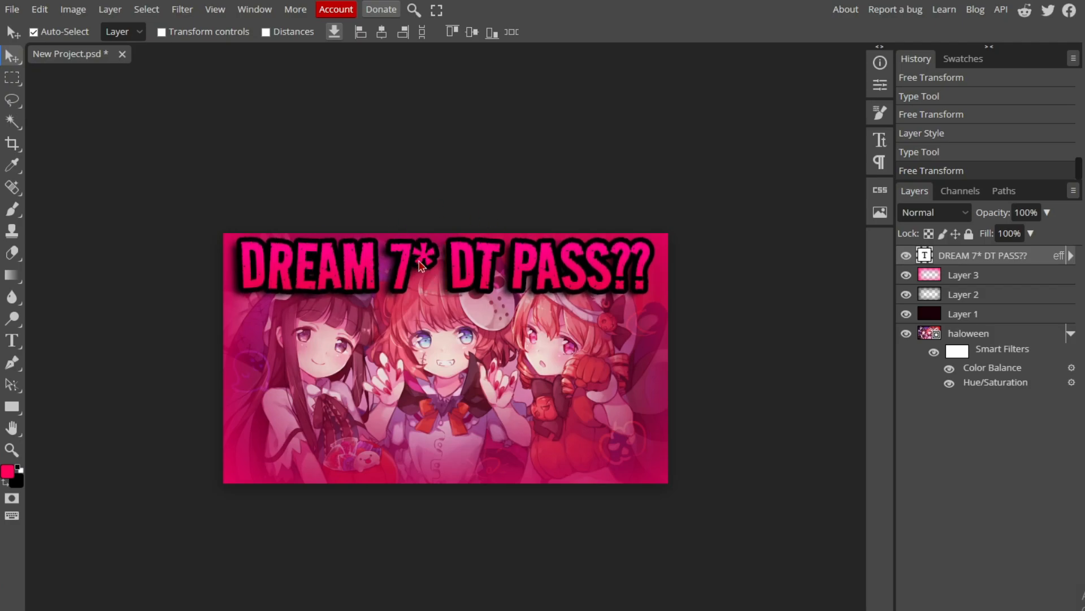
- Duplicate the title into the image's lower part and change the copy's text to HOW DID I SURVIVE??
{"action": "key", "text": "ctrl+j"}
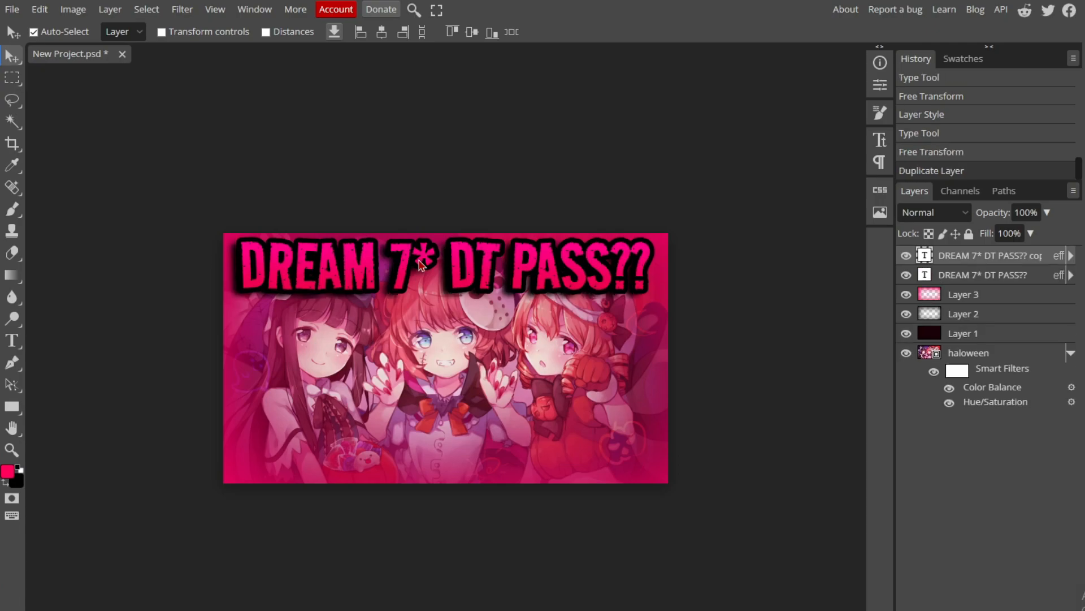
{"action": "left_click_drag", "start_coordinate": [407, 266], "coordinate": [413, 435]}
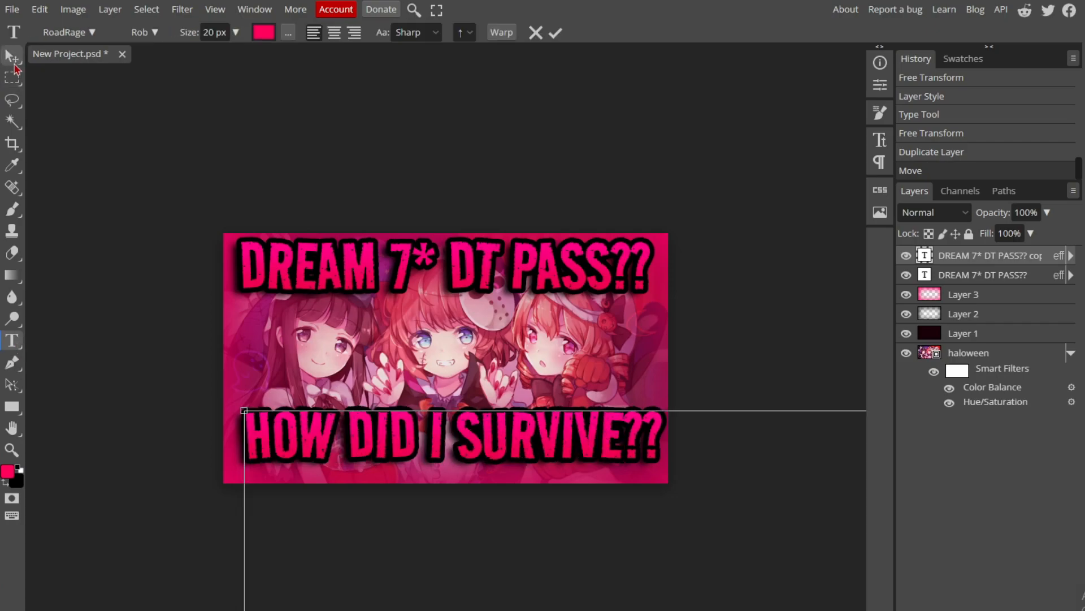
{"action": "left_click", "coordinate": [12, 56]}
- Centre the HOW DID I SURVIVE?? text horizontally near the image's lower edge and hide the transform controls
{"action": "left_click", "coordinate": [162, 33]}
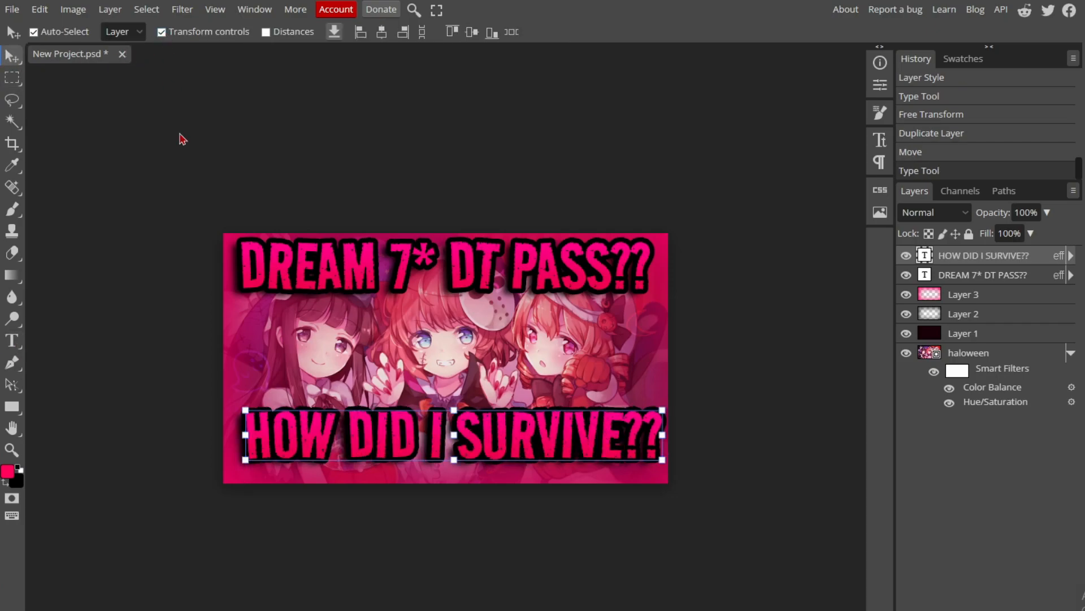
{"action": "mouse_move", "coordinate": [323, 435]}
{"action": "left_mouse_down"}
{"action": "mouse_move", "coordinate": [320, 455]}
{"action": "mouse_move", "coordinate": [315, 446]}
{"action": "left_mouse_up"}
{"action": "key", "text": "Down"}
{"action": "key", "text": "Down"}
{"action": "key", "text": "Down"}
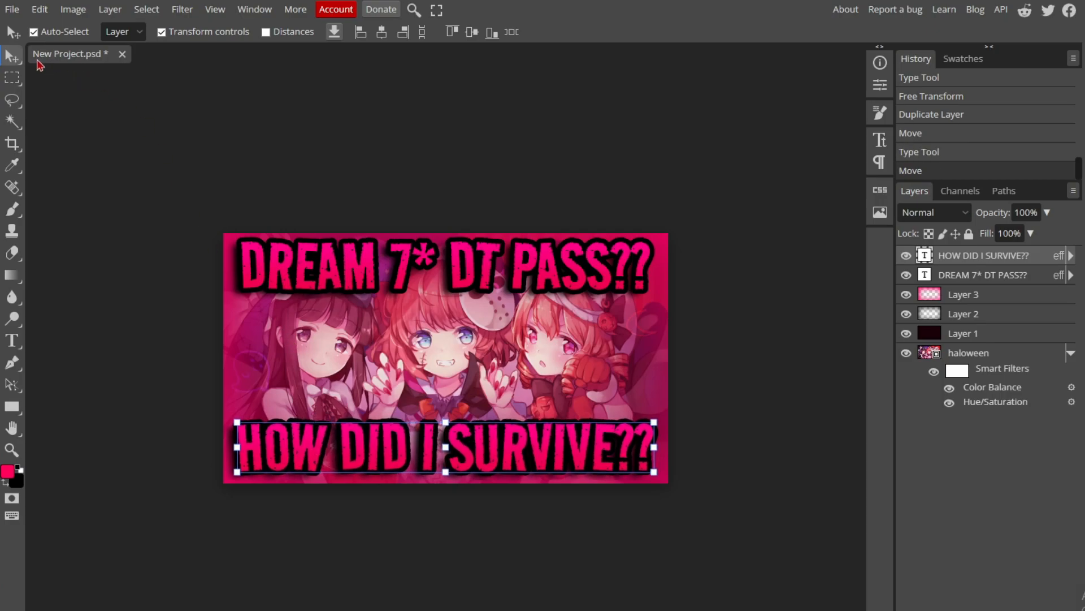
{"action": "left_click", "coordinate": [162, 32]}
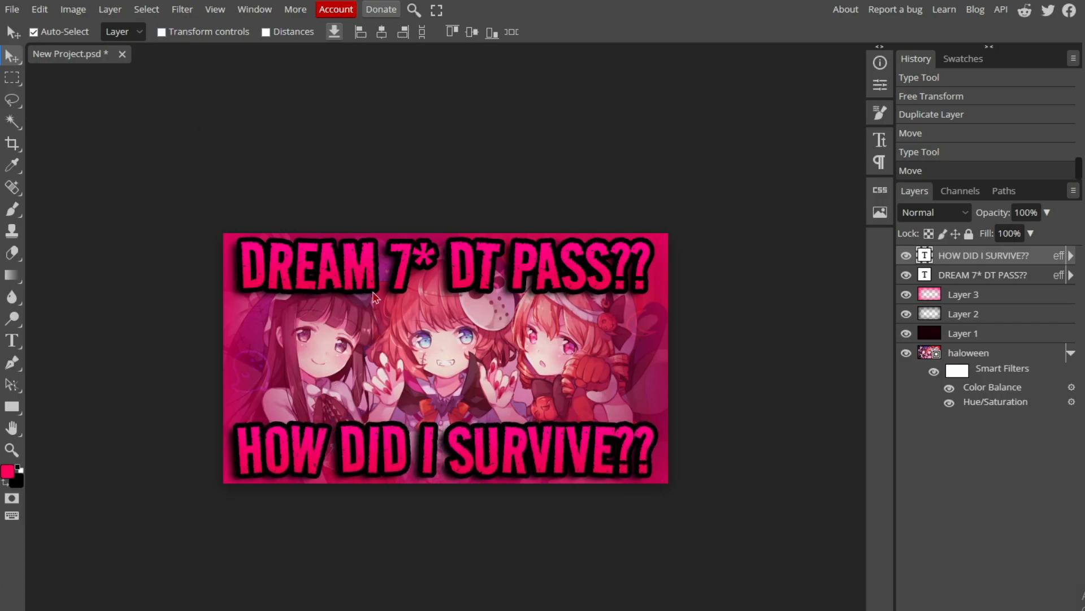
{"action": "left_click", "coordinate": [369, 266]}
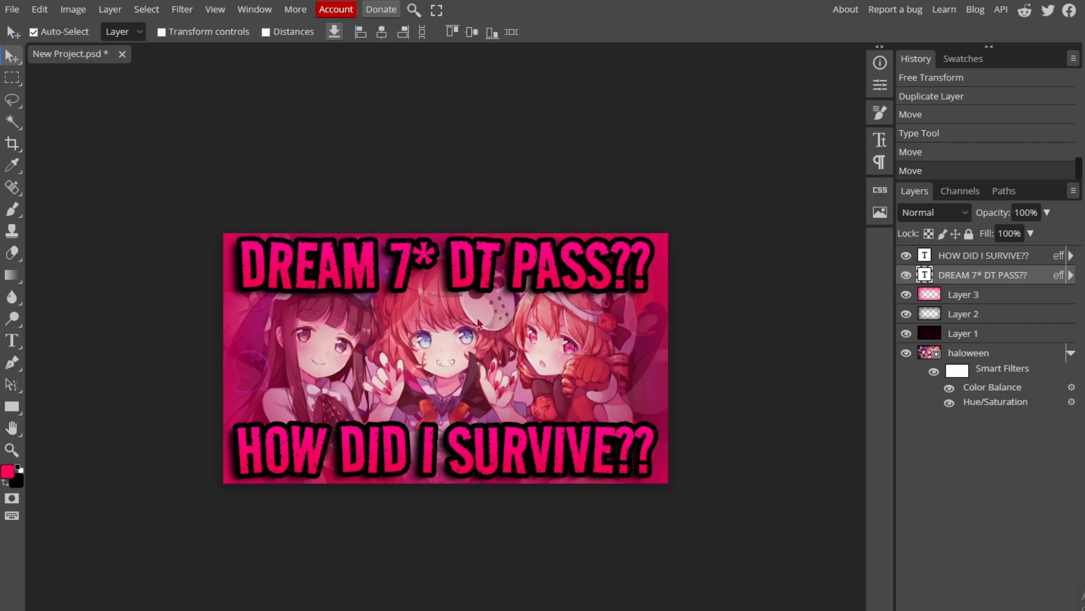
- Apply further Color Balance and Hue/Saturation adjustments to the haloween background layer
{"action": "left_click", "coordinate": [955, 350]}
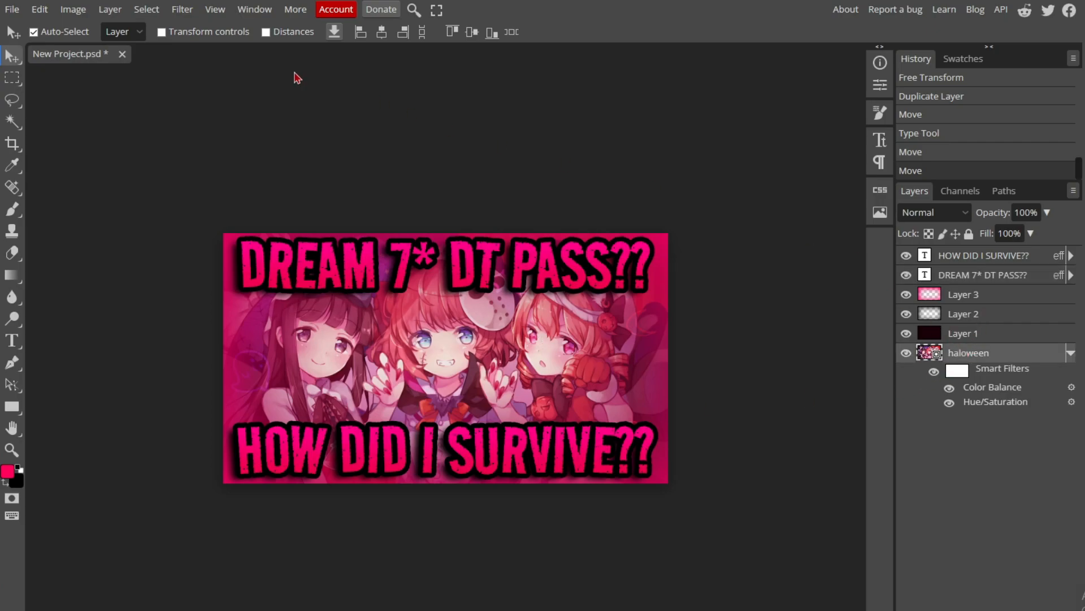
{"action": "left_click", "coordinate": [71, 10]}
{"action": "mouse_move", "coordinate": [95, 56]}
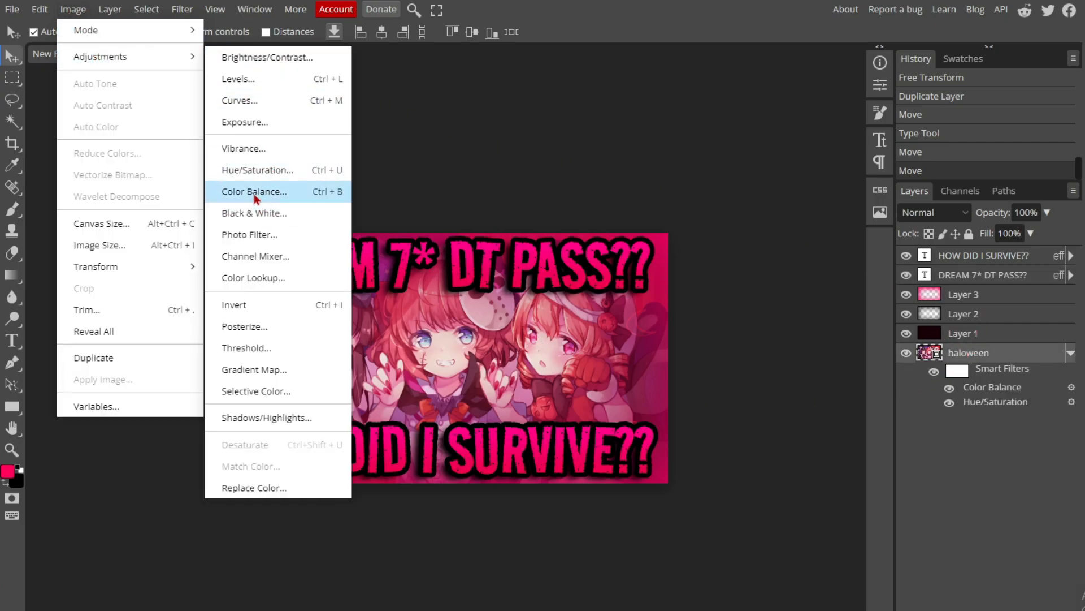
{"action": "left_click", "coordinate": [274, 191]}
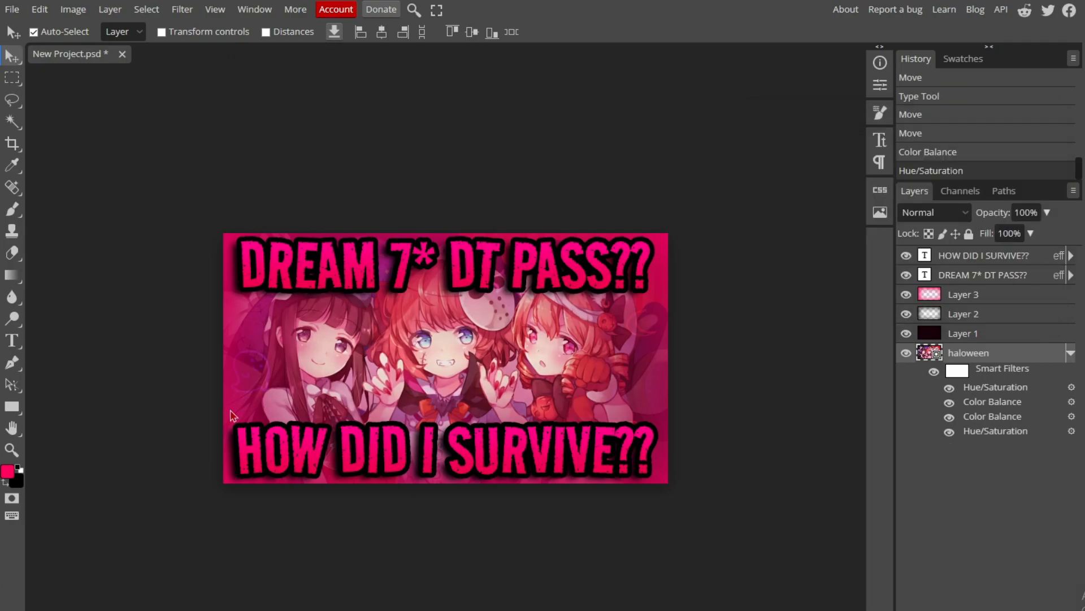
- Try a Gaussian Blur on the haloween background layer
{"action": "left_click", "coordinate": [182, 10]}
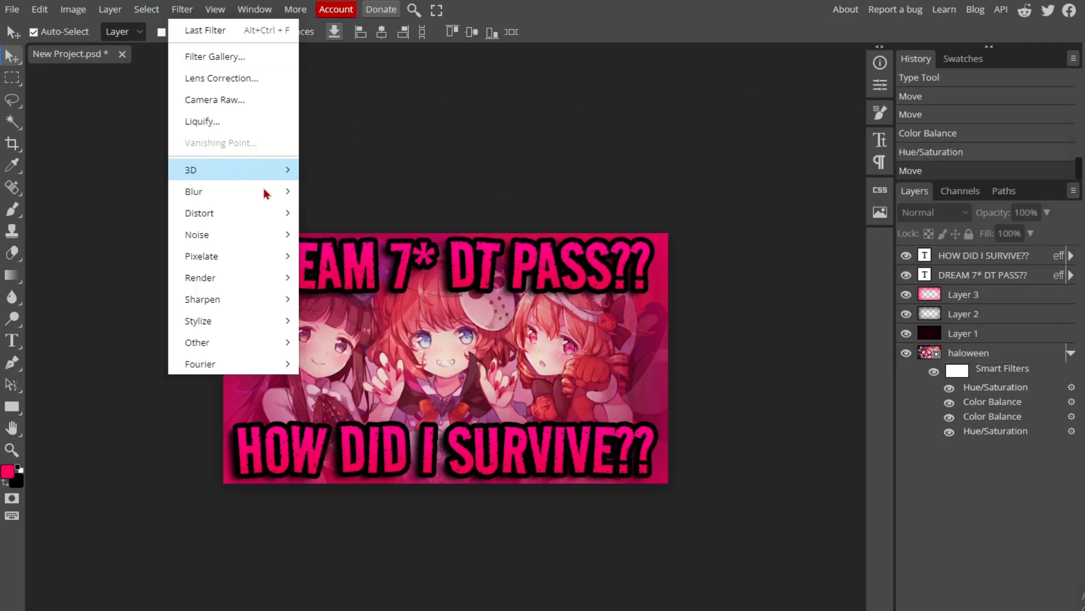
{"action": "left_click", "coordinate": [955, 356]}
{"action": "left_click", "coordinate": [182, 10]}
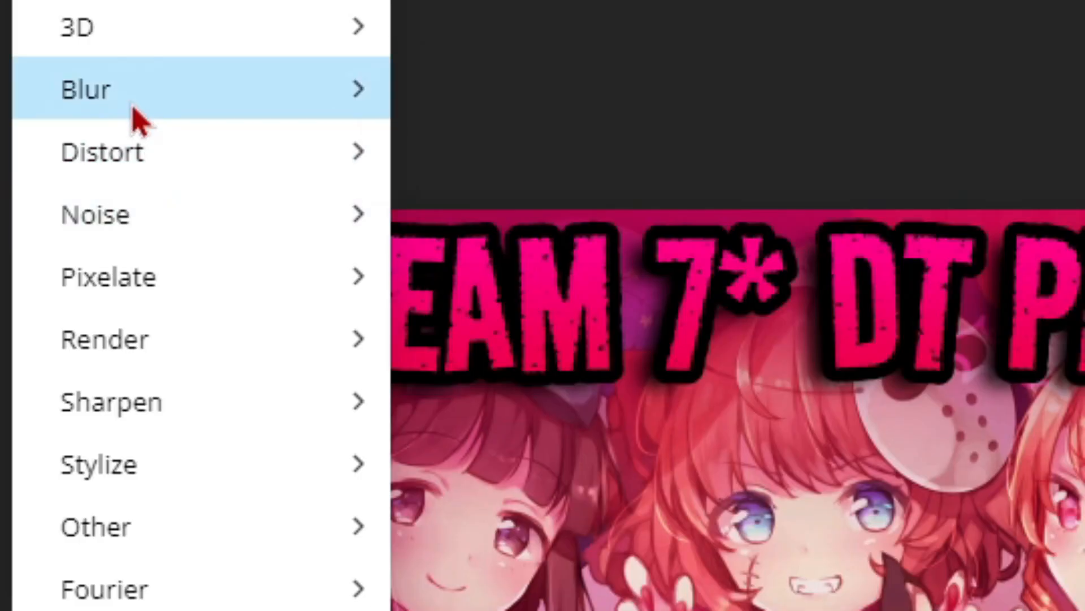
{"action": "mouse_move", "coordinate": [496, 572]}
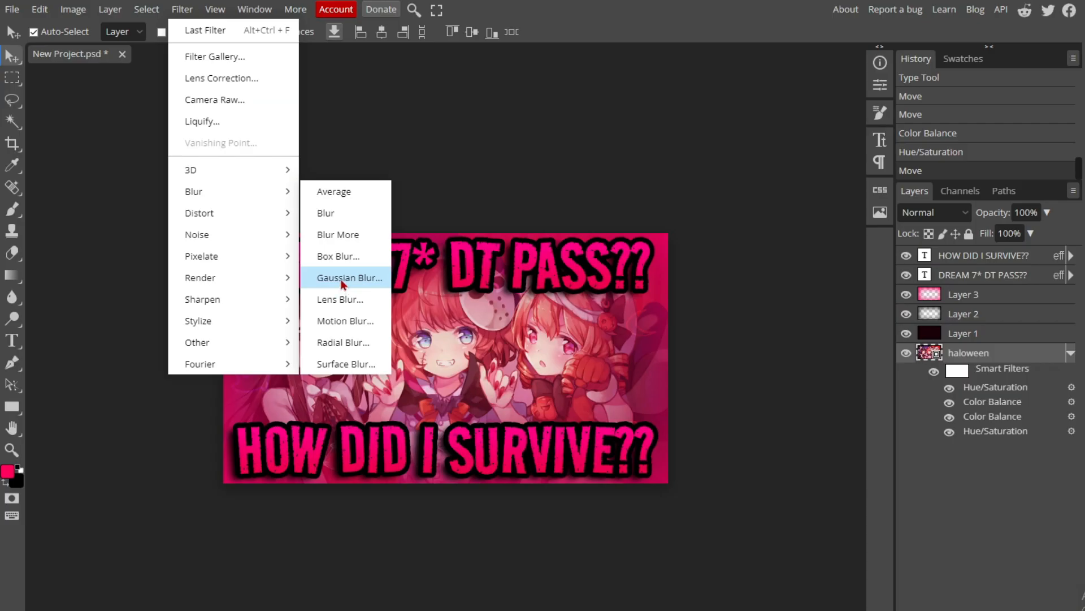
{"action": "left_click", "coordinate": [538, 339]}
{"action": "left_click_drag", "start_coordinate": [136, 164], "coordinate": [328, 170]}
{"action": "left_click", "coordinate": [408, 114]}
{"action": "left_click", "coordinate": [644, 154]}
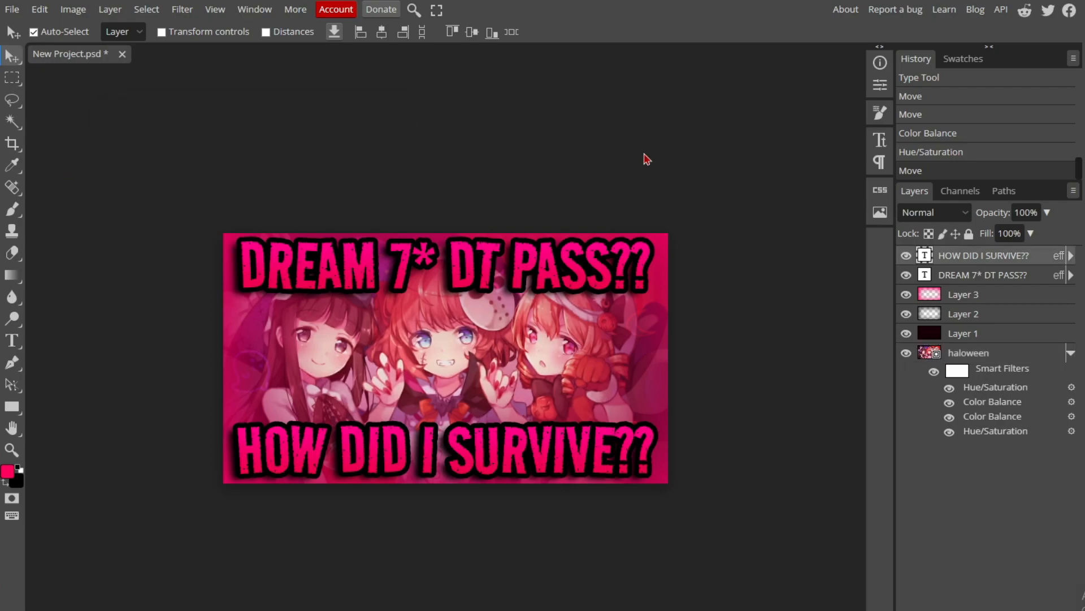